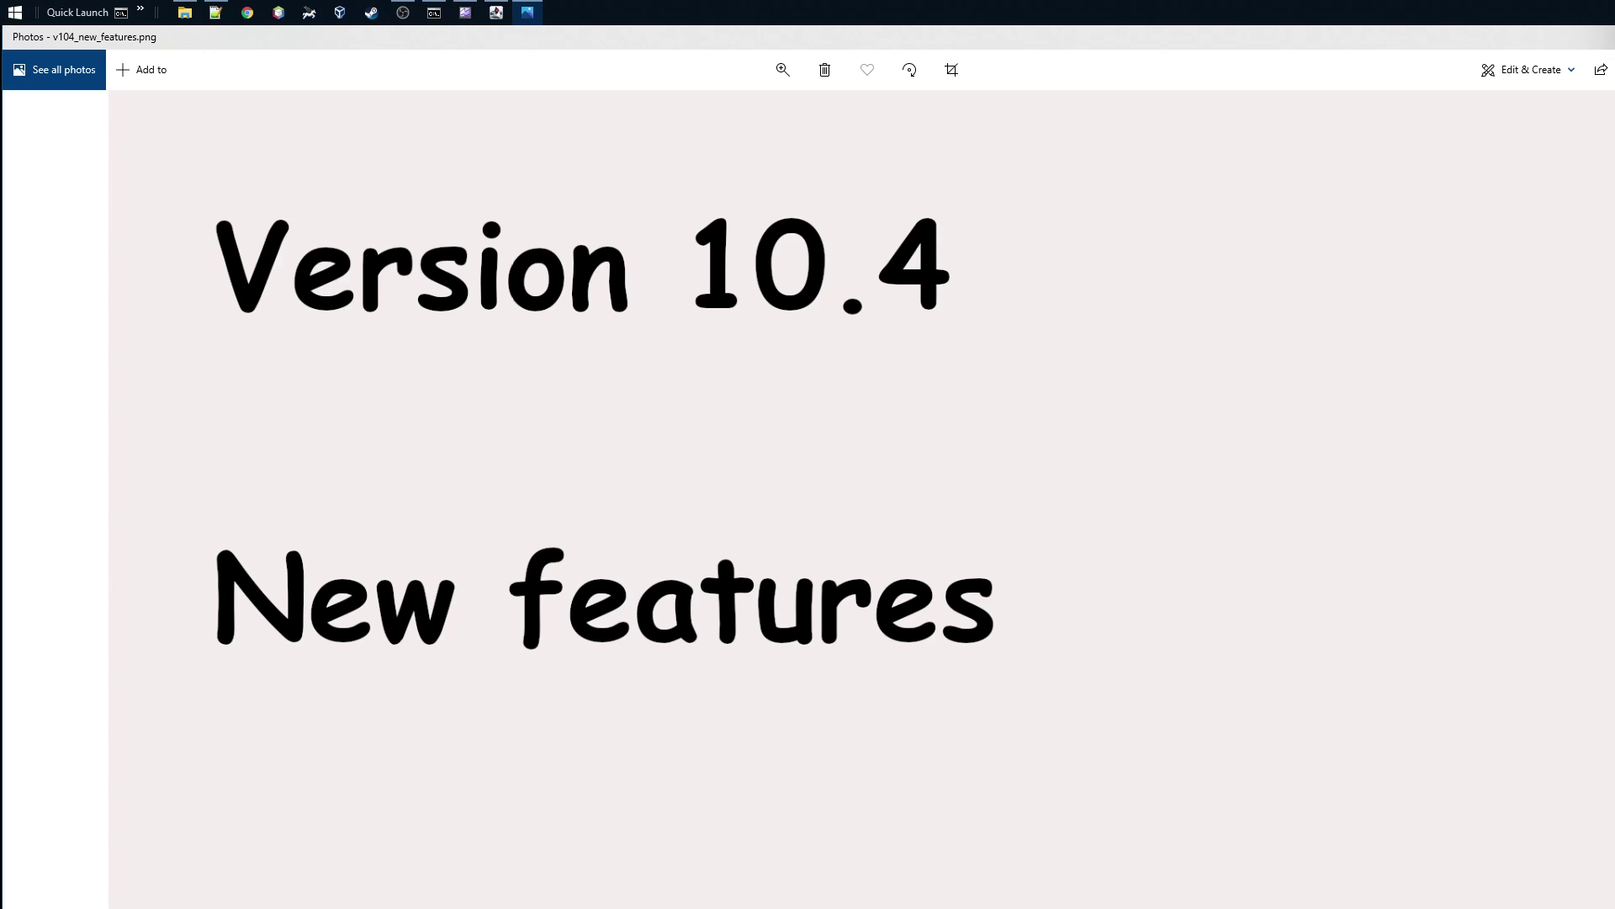
- Switch to the Telemetry Tool for Assetto Corsa Competizione and open the math channel manager
key("alt+Tab")
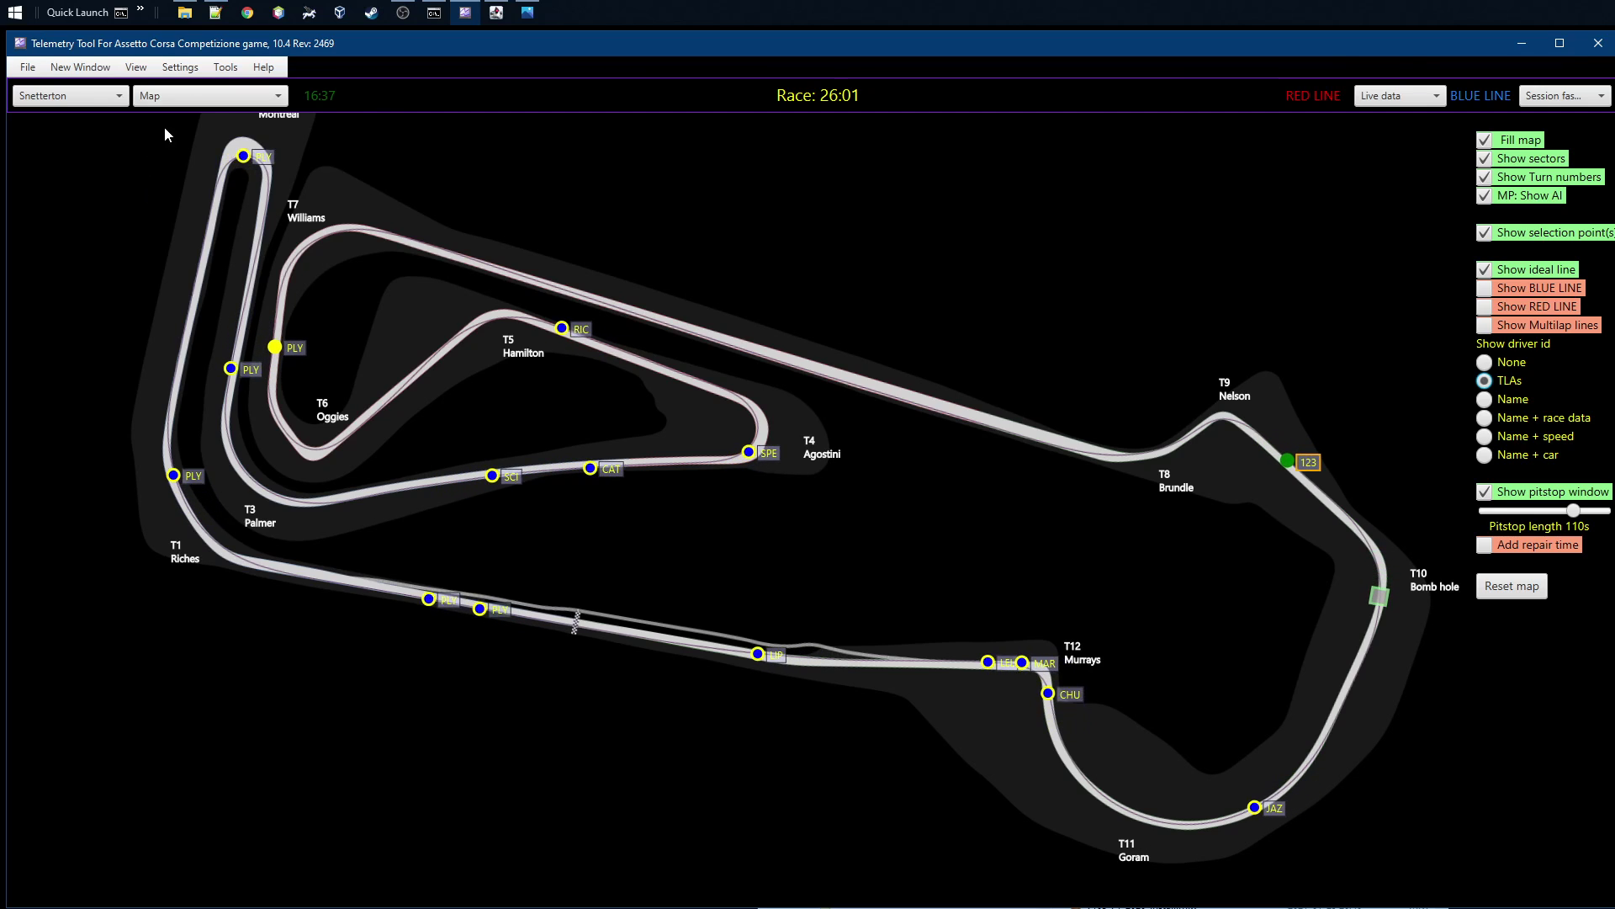
left_click(226, 71)
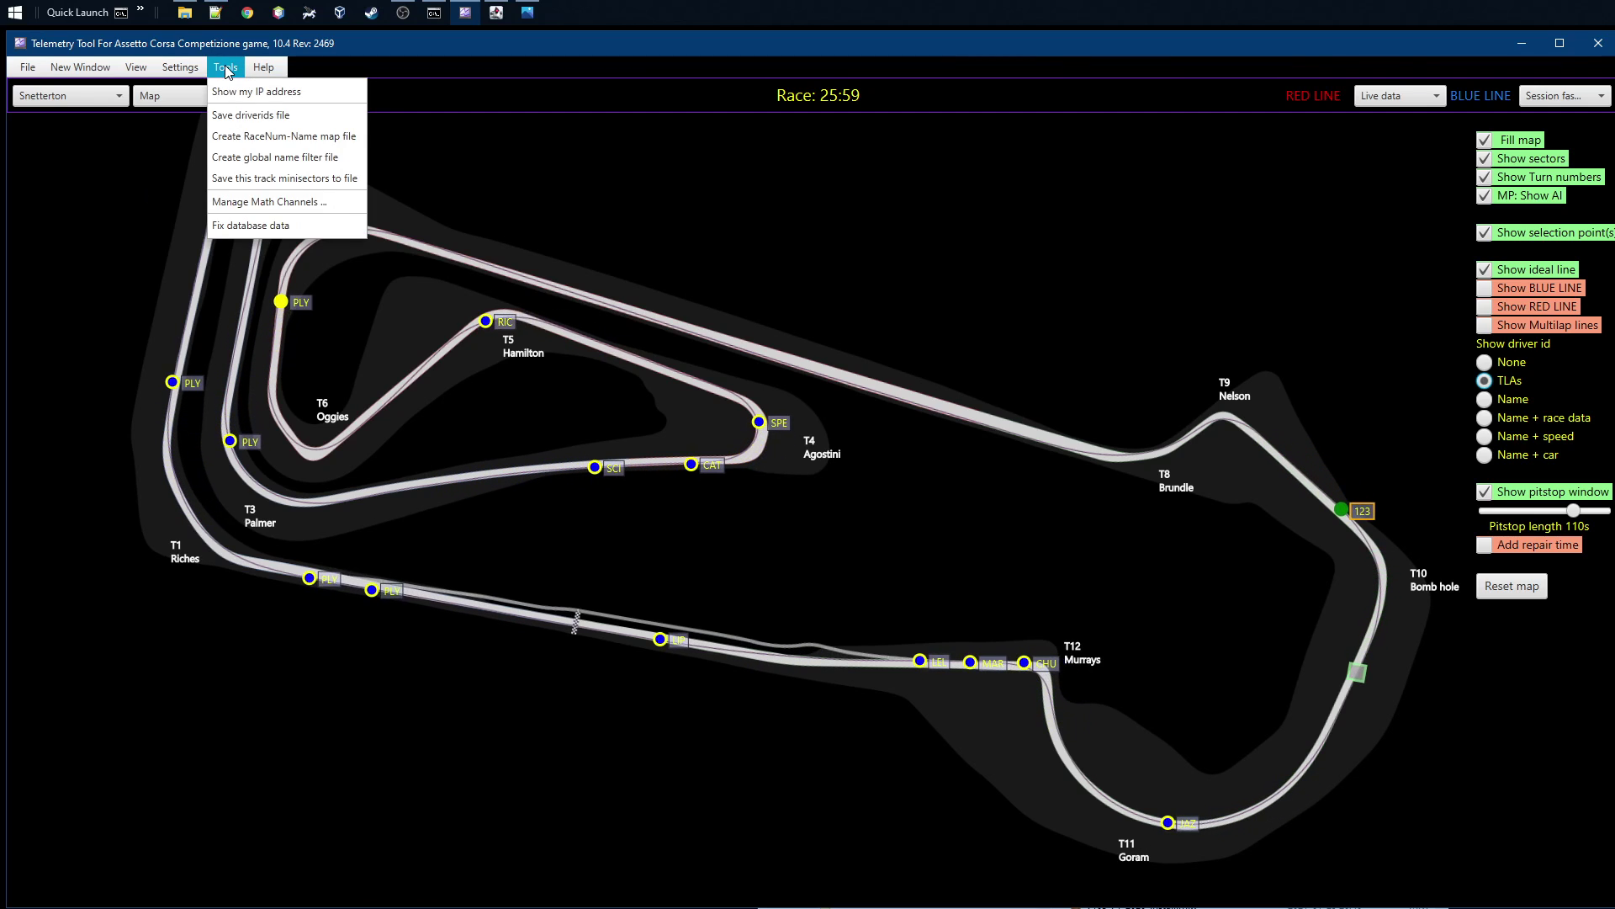
left_click(246, 202)
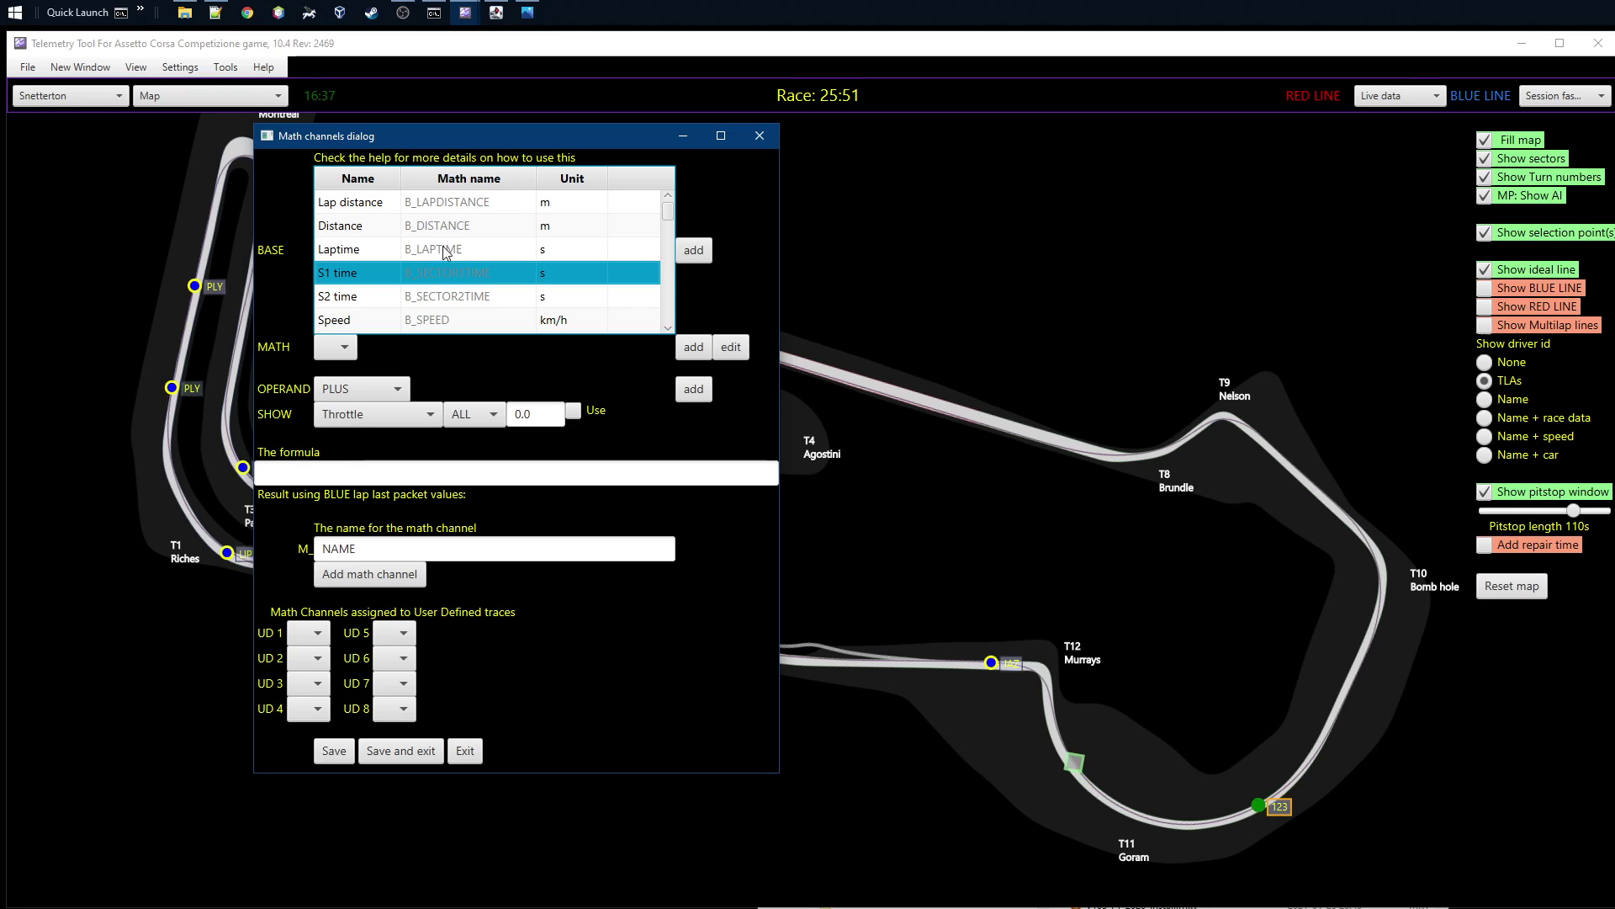
- Build the math channel formula B_LAPTIME + B_SECTOR1TIME from the Laptime and S1 time base channels
left_click(371, 208)
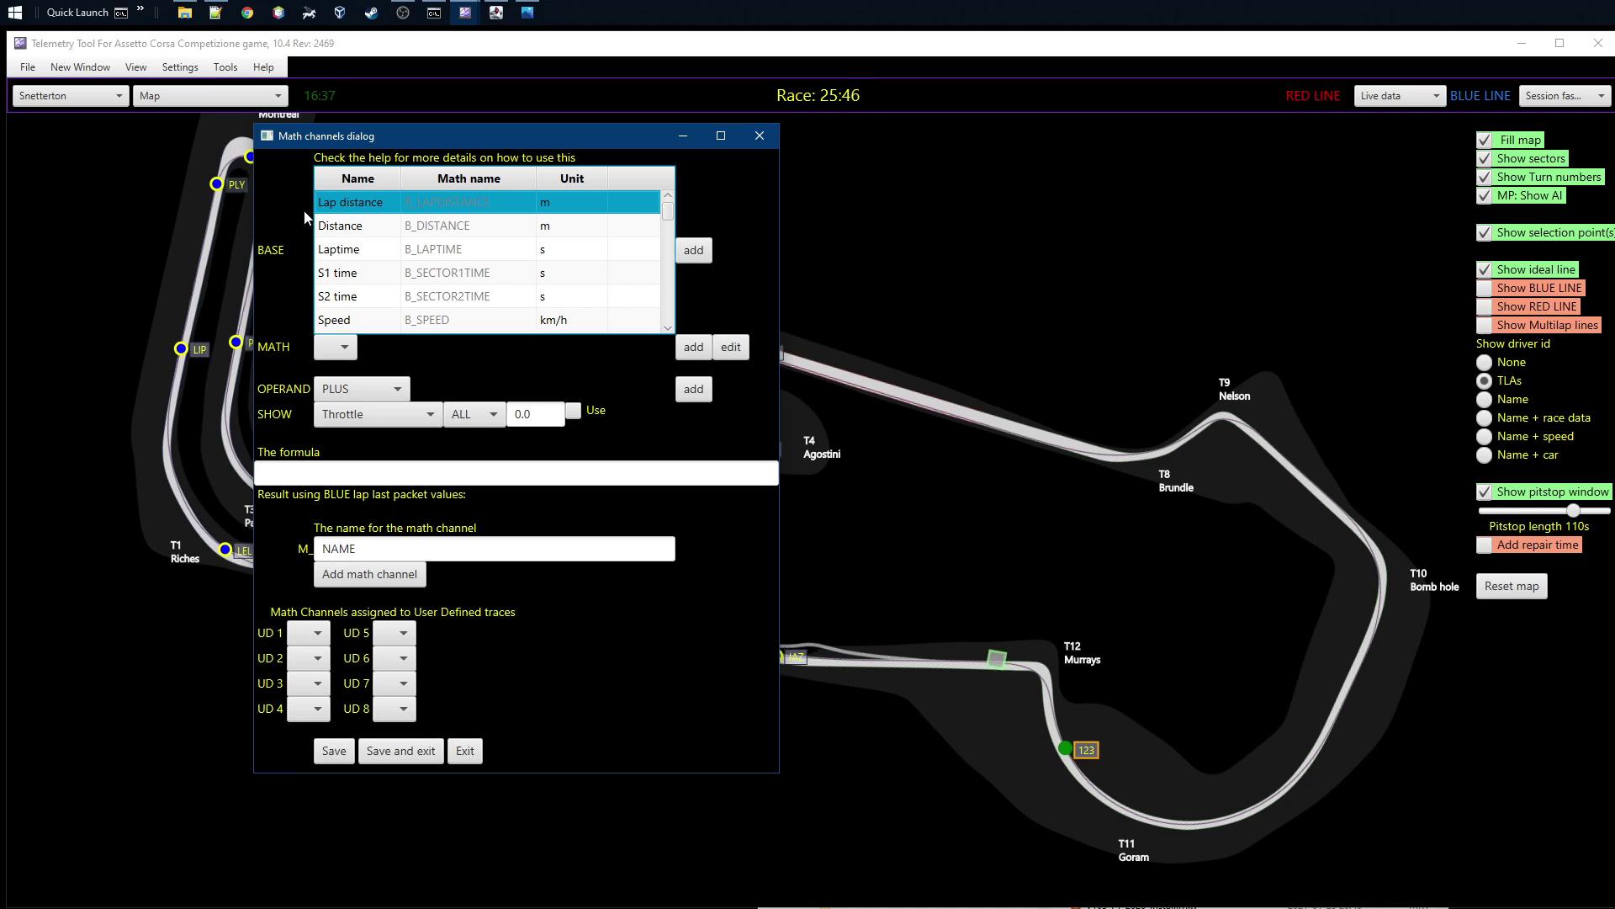
left_click(648, 250)
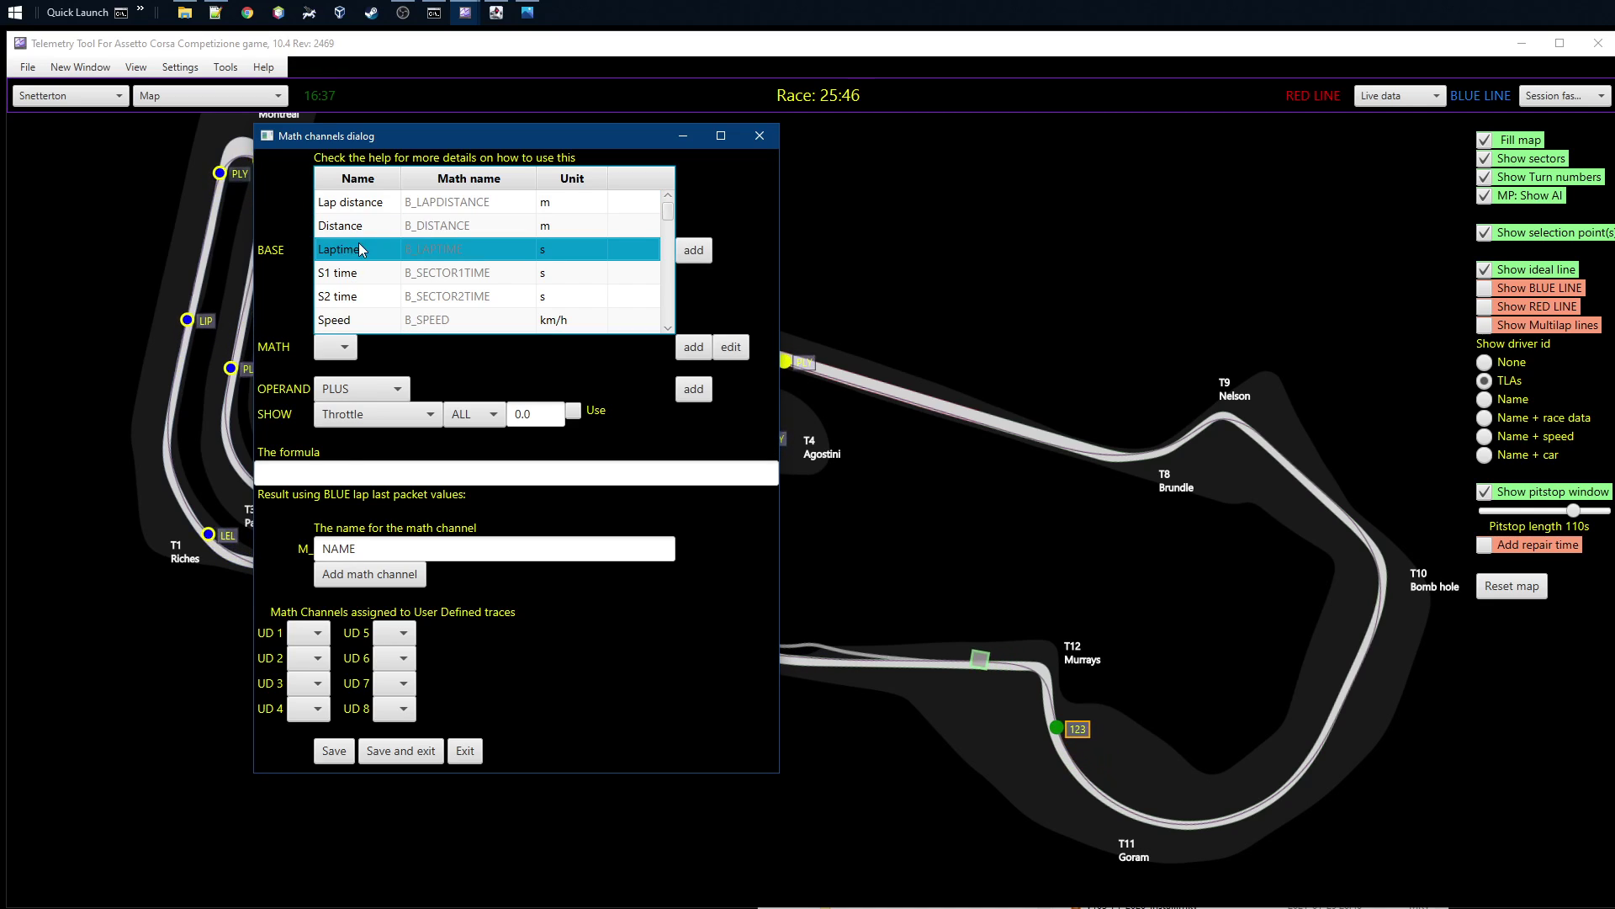
left_click(693, 250)
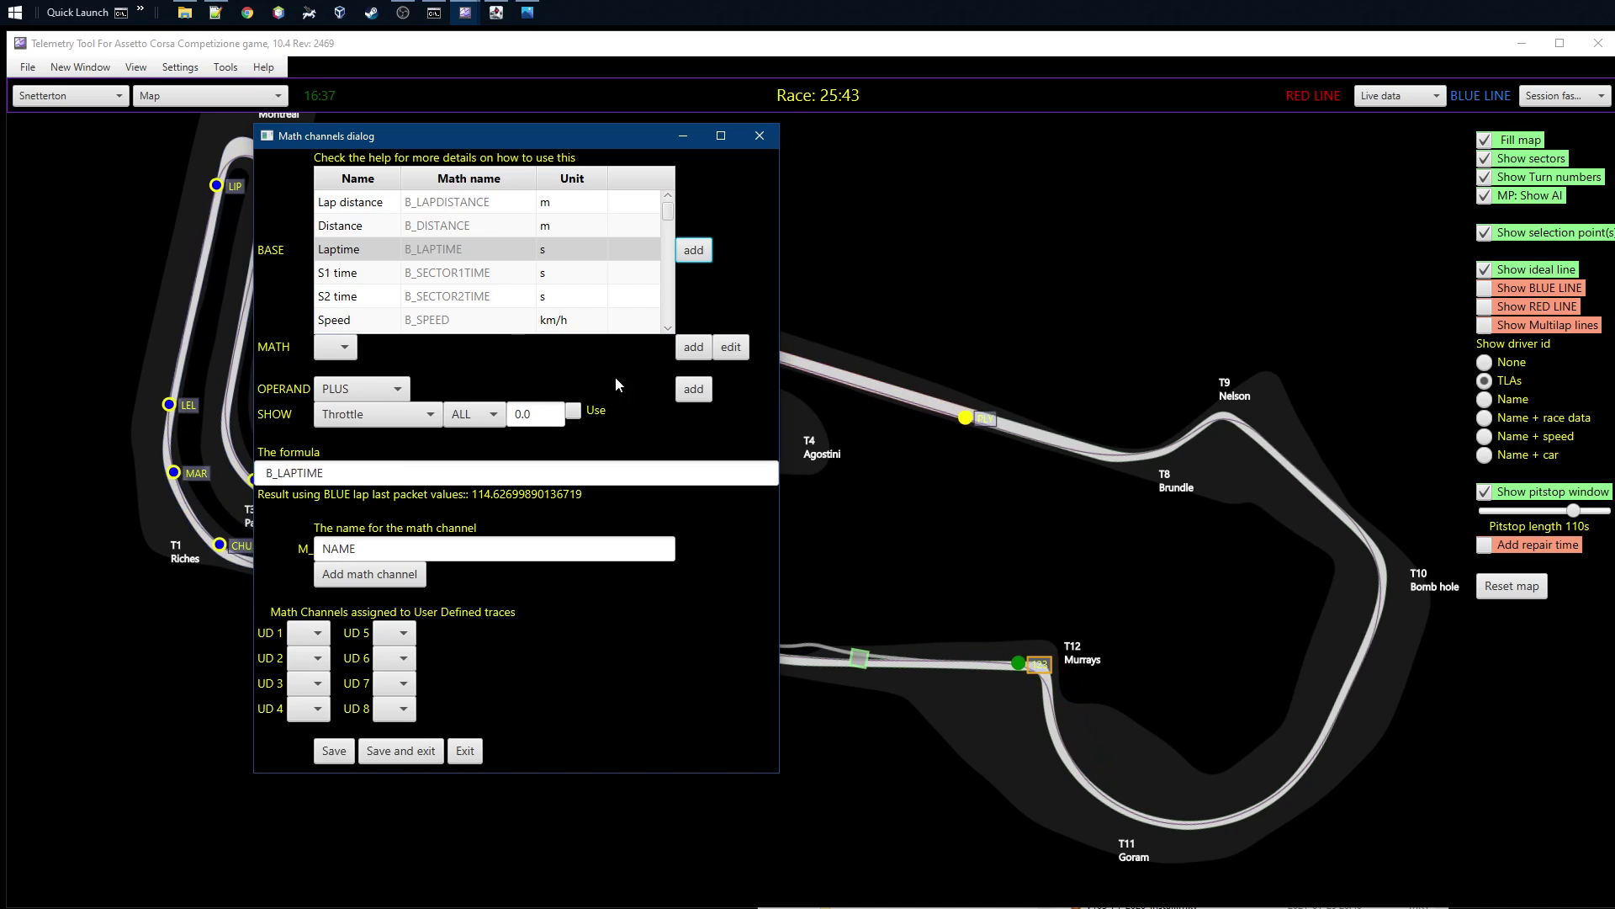
left_click(692, 389)
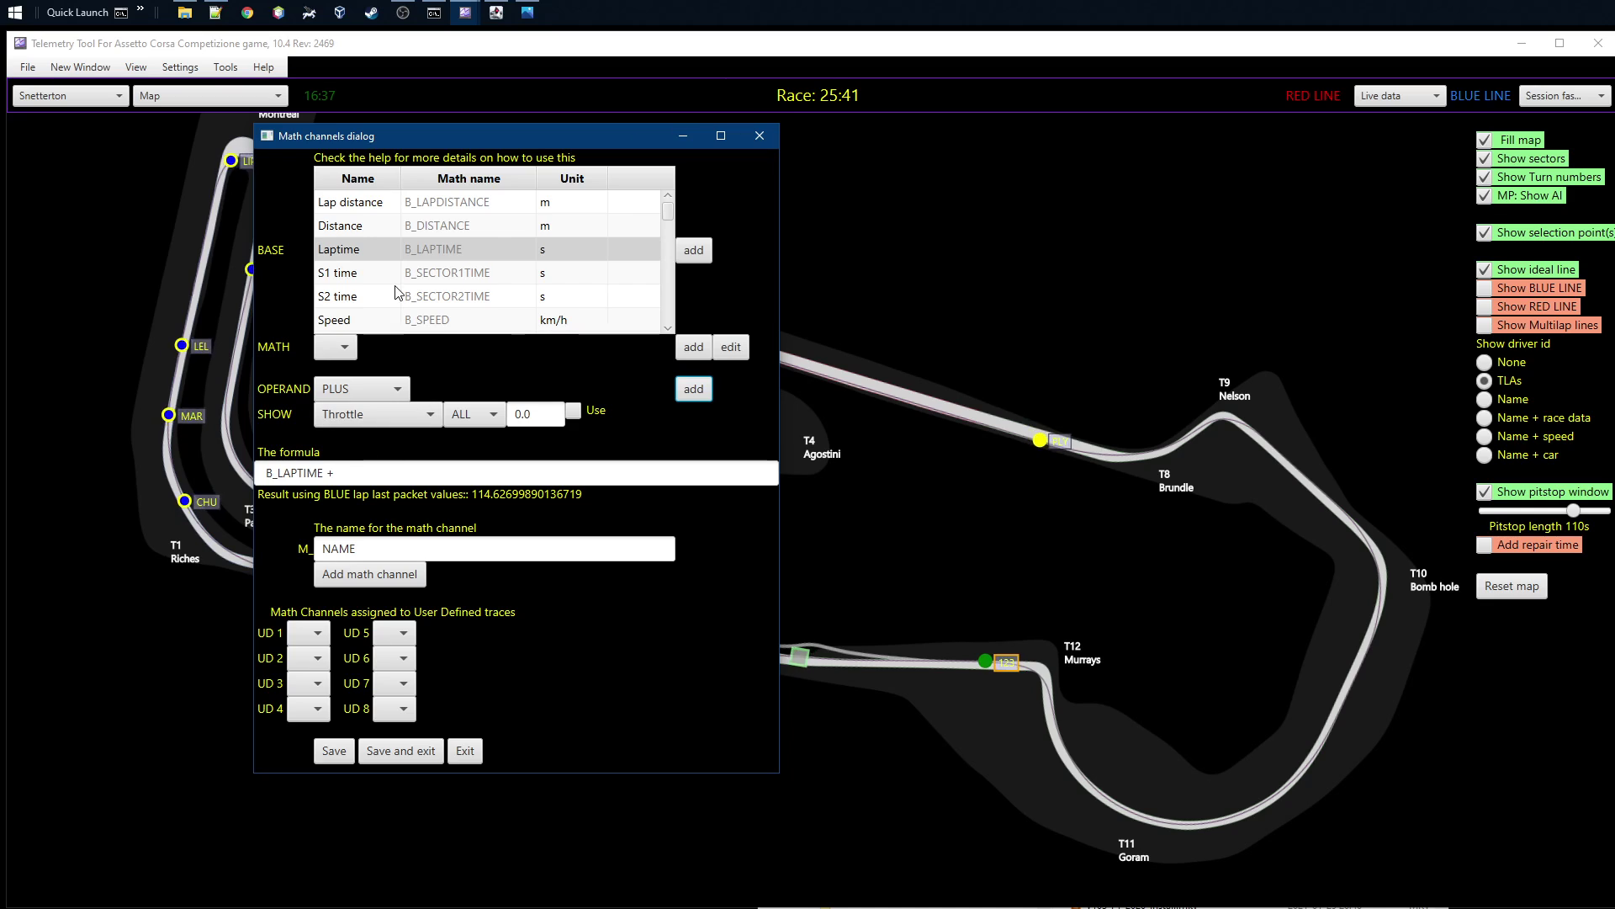
key("Down")
left_click(693, 389)
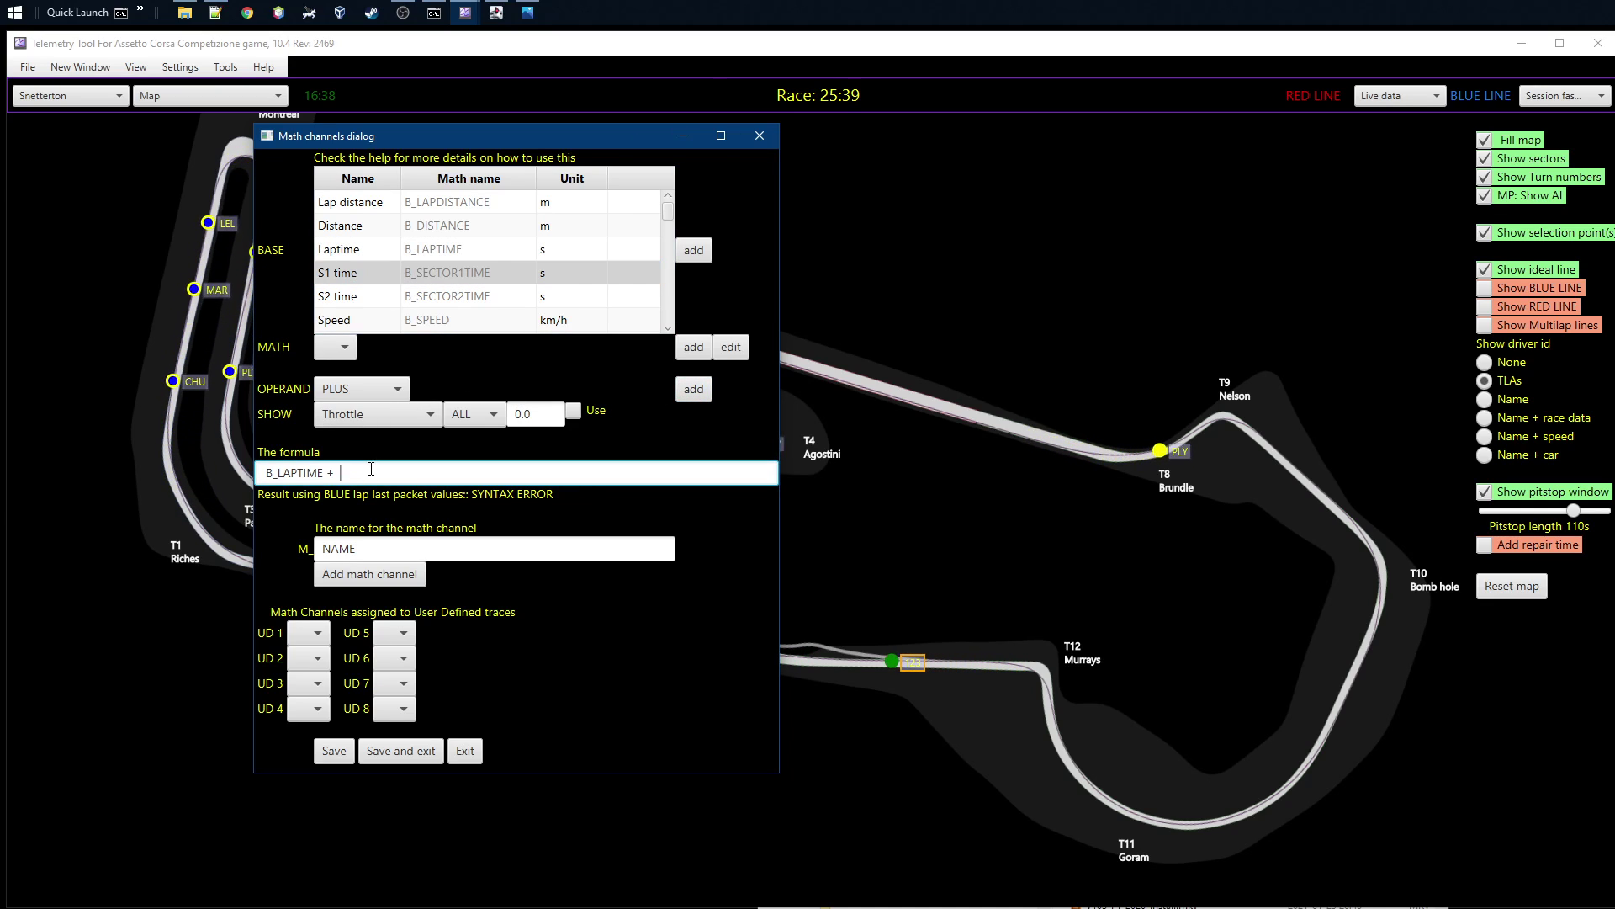
left_click(694, 251)
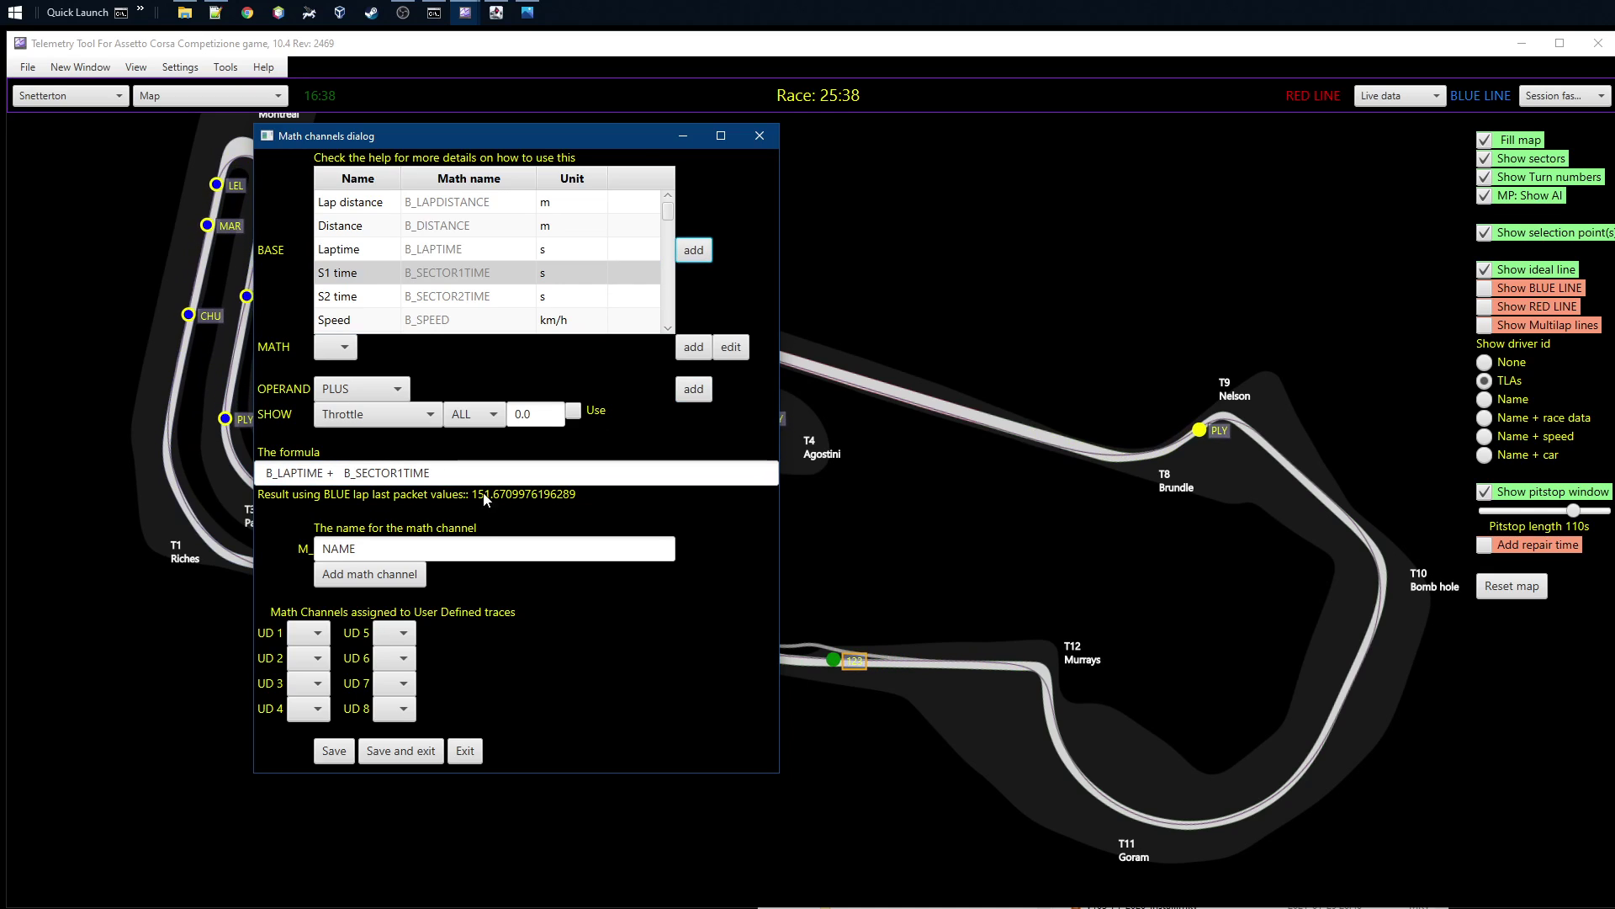
- Add the formula as a math channel named NAME and select M_NAME among the math channels
left_click(366, 573)
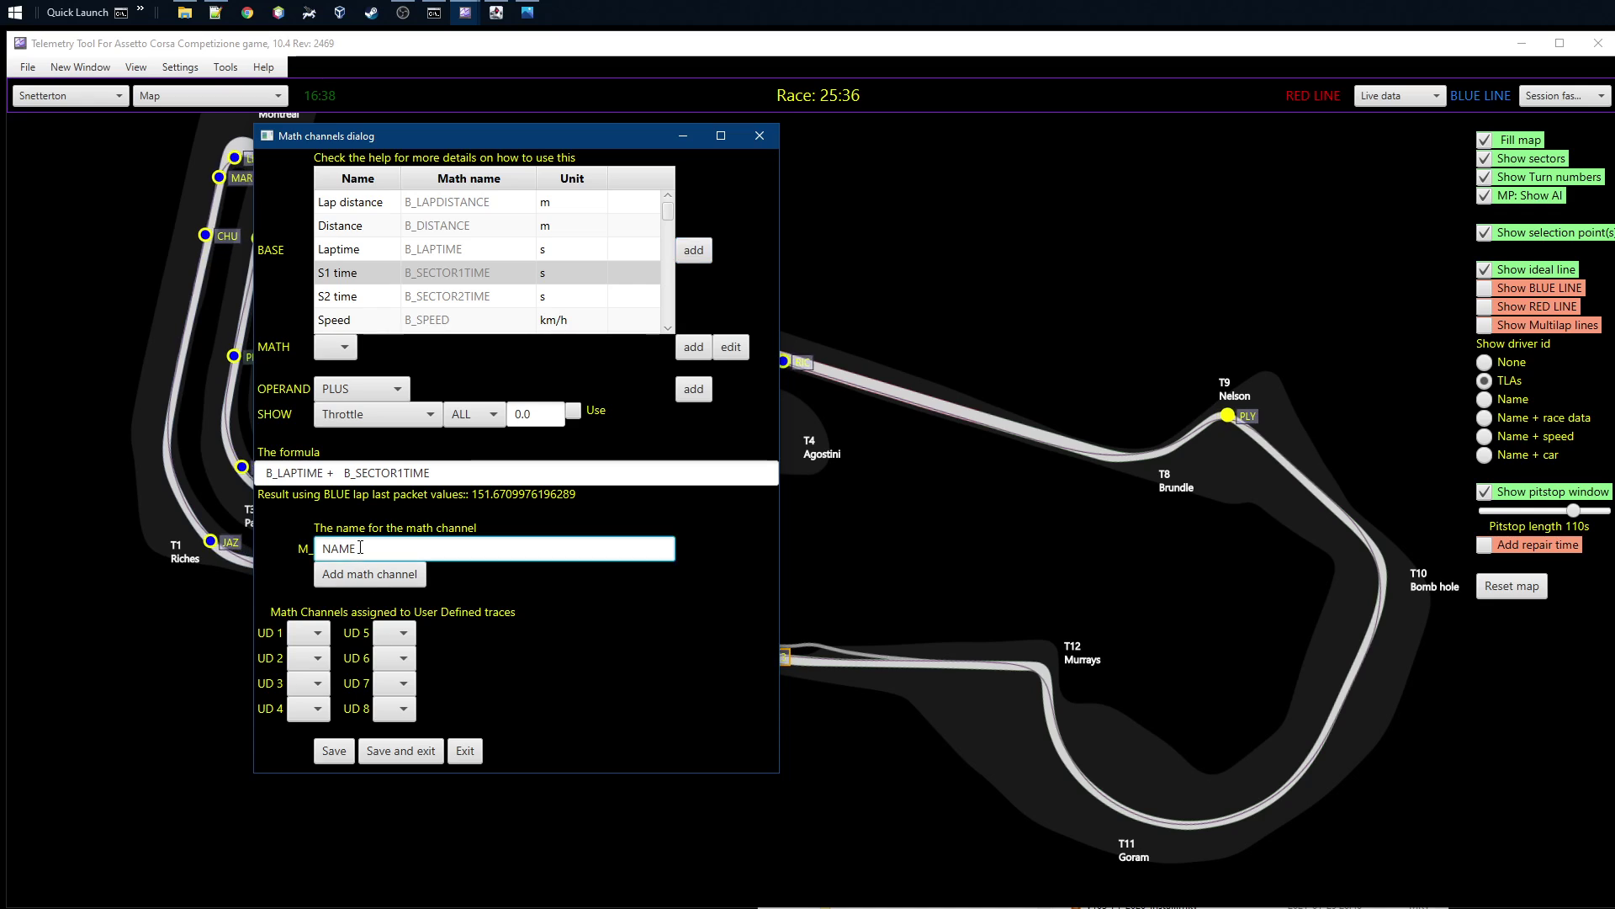
left_click(359, 347)
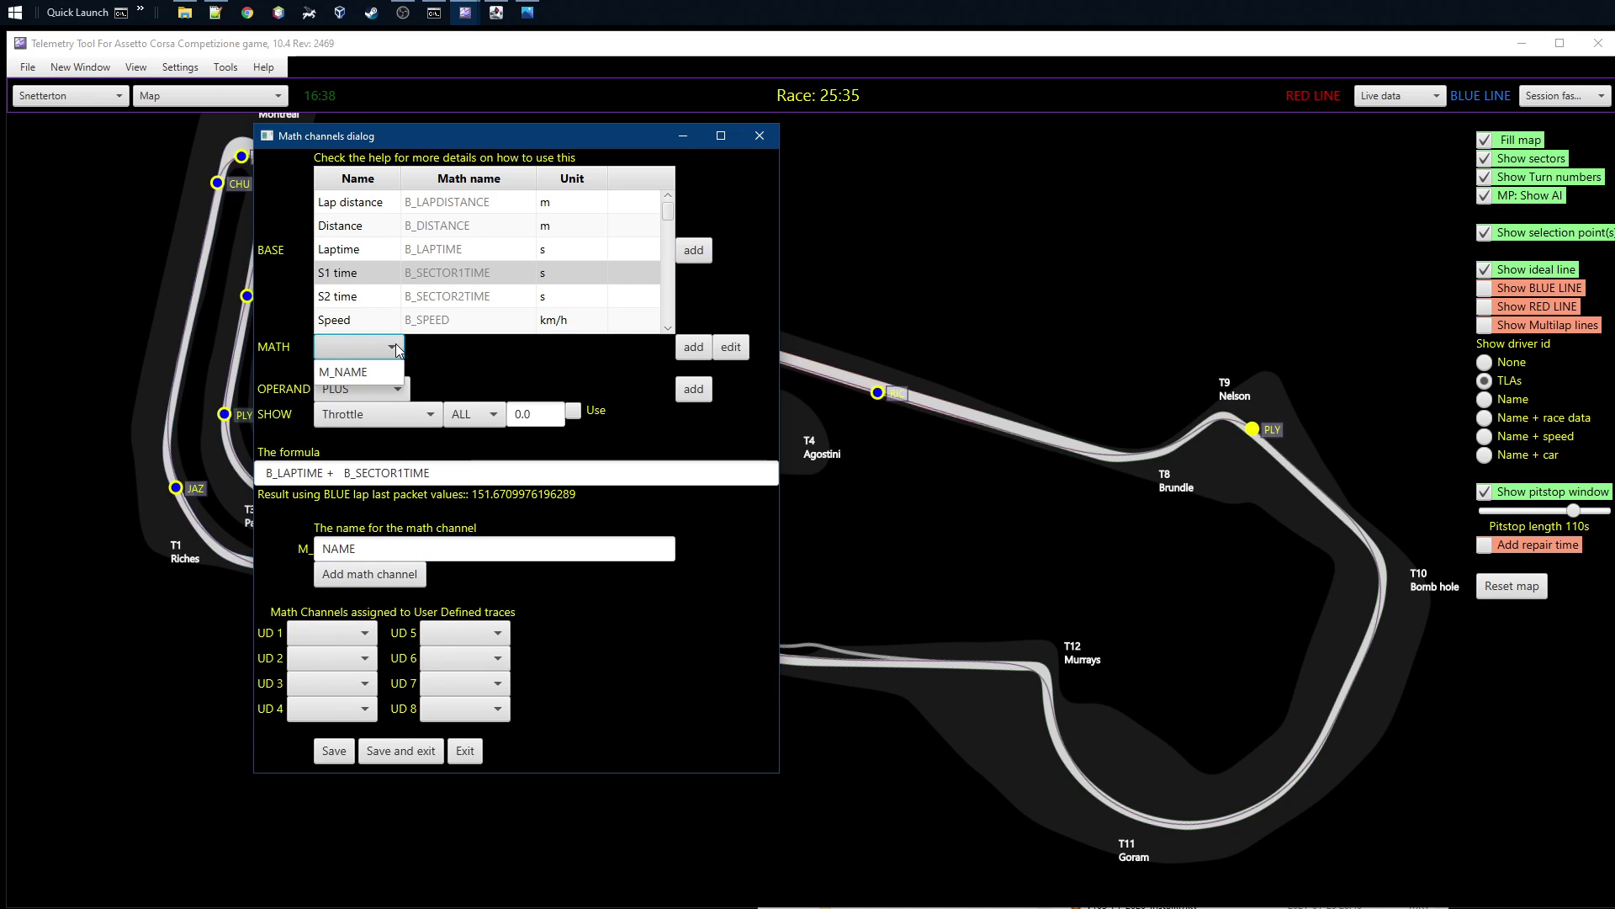
left_click(350, 375)
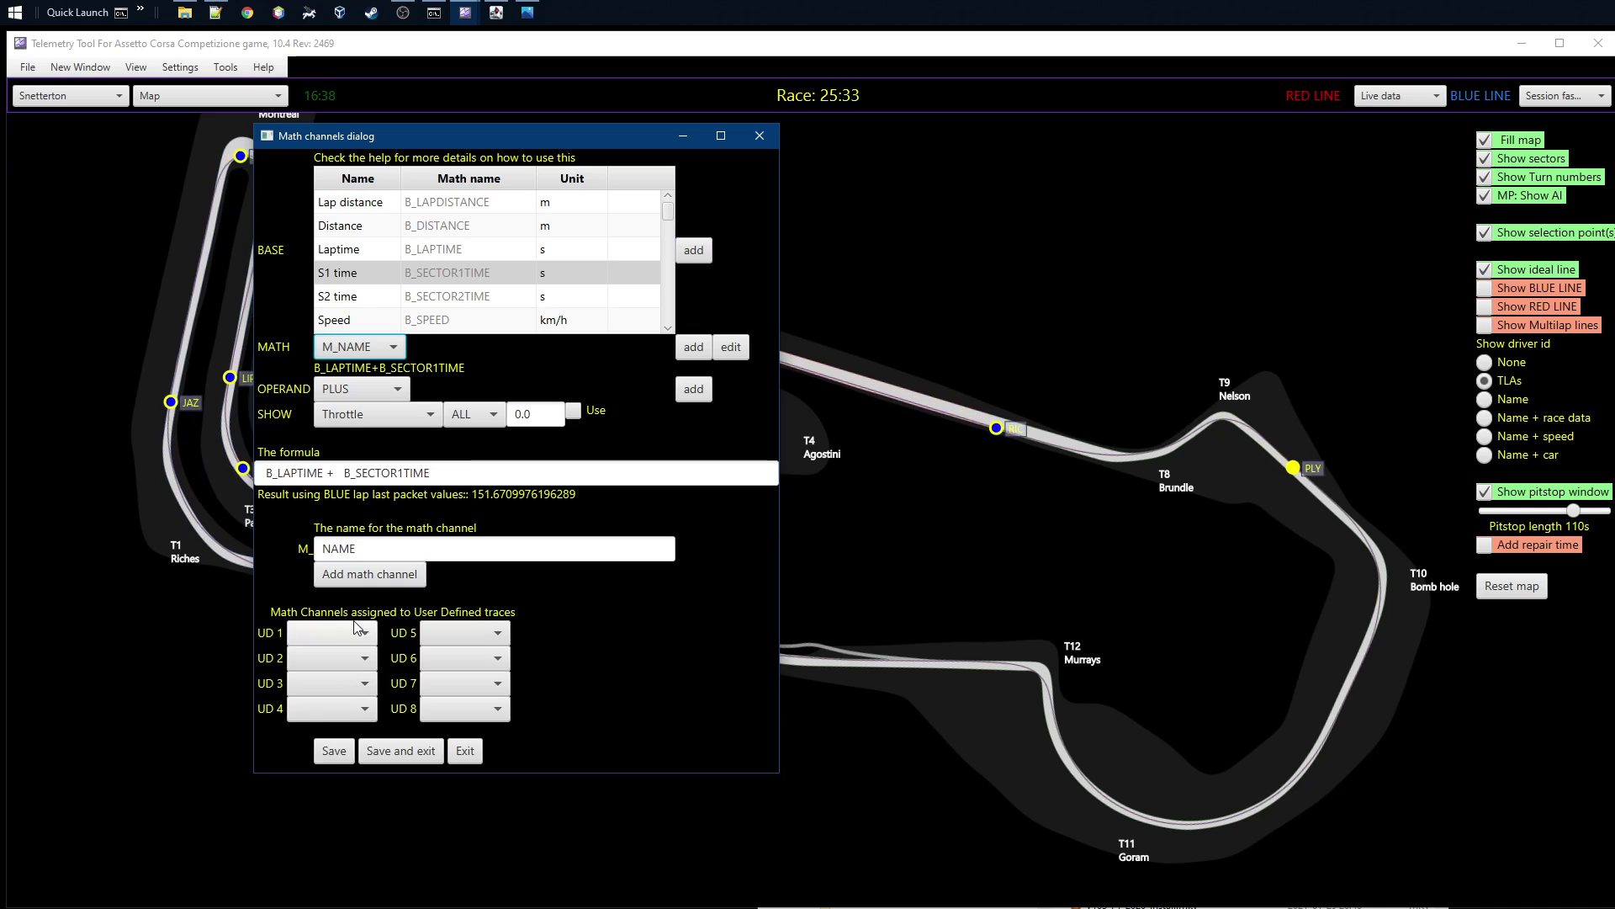
- Assign M_NAME to the user-defined trace UD 1, then save and close the math channels dialog
left_click(332, 633)
left_click(329, 664)
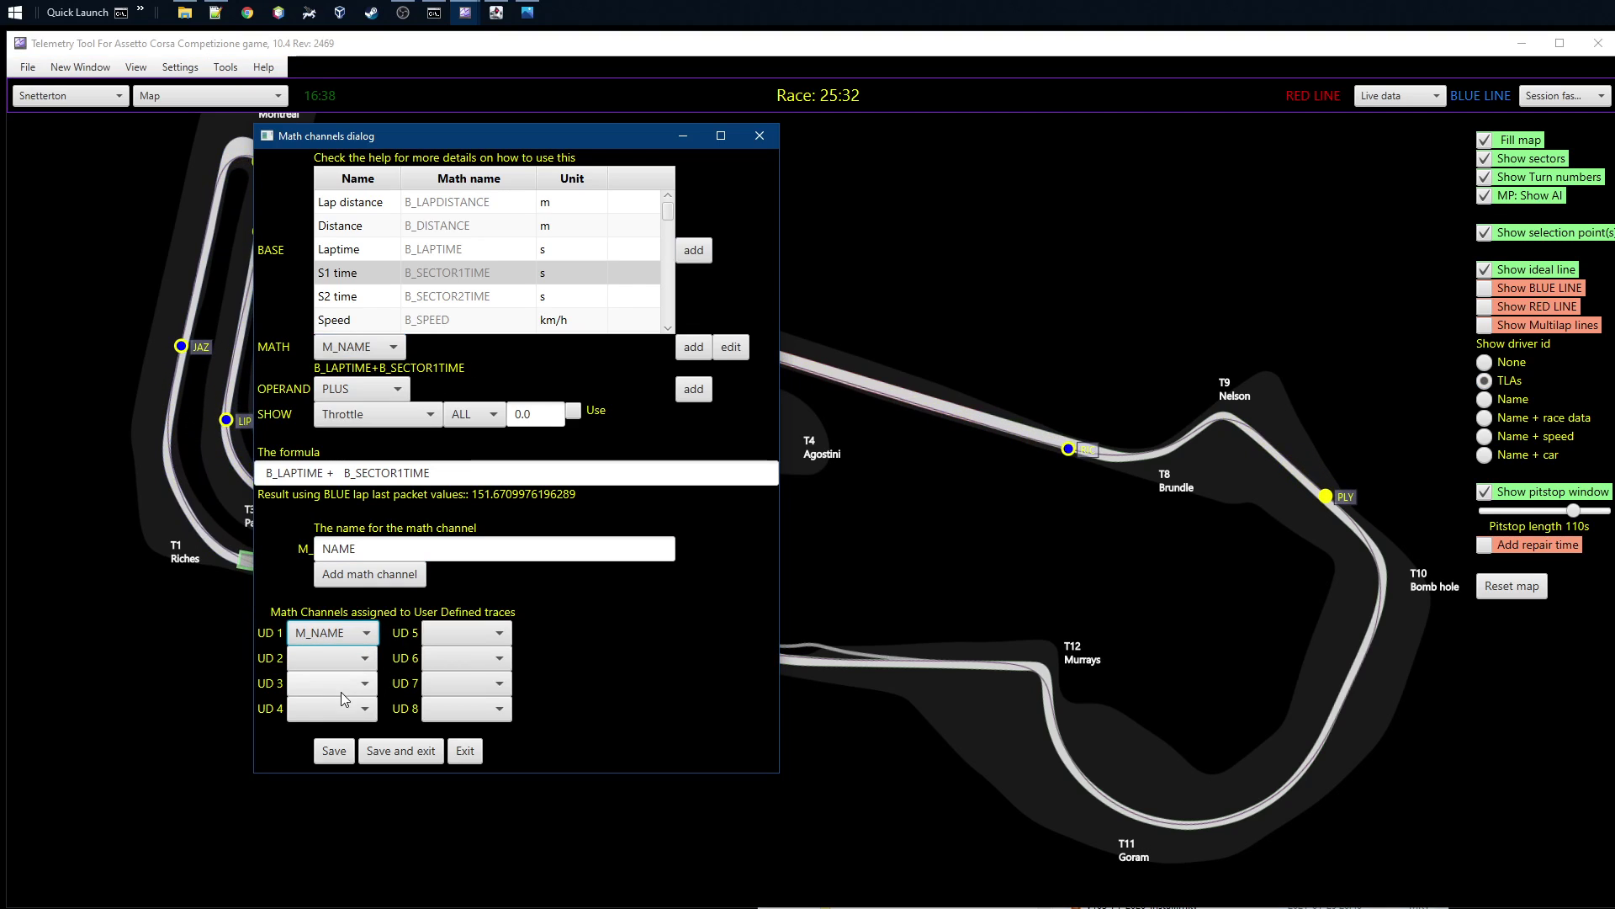
left_click(334, 751)
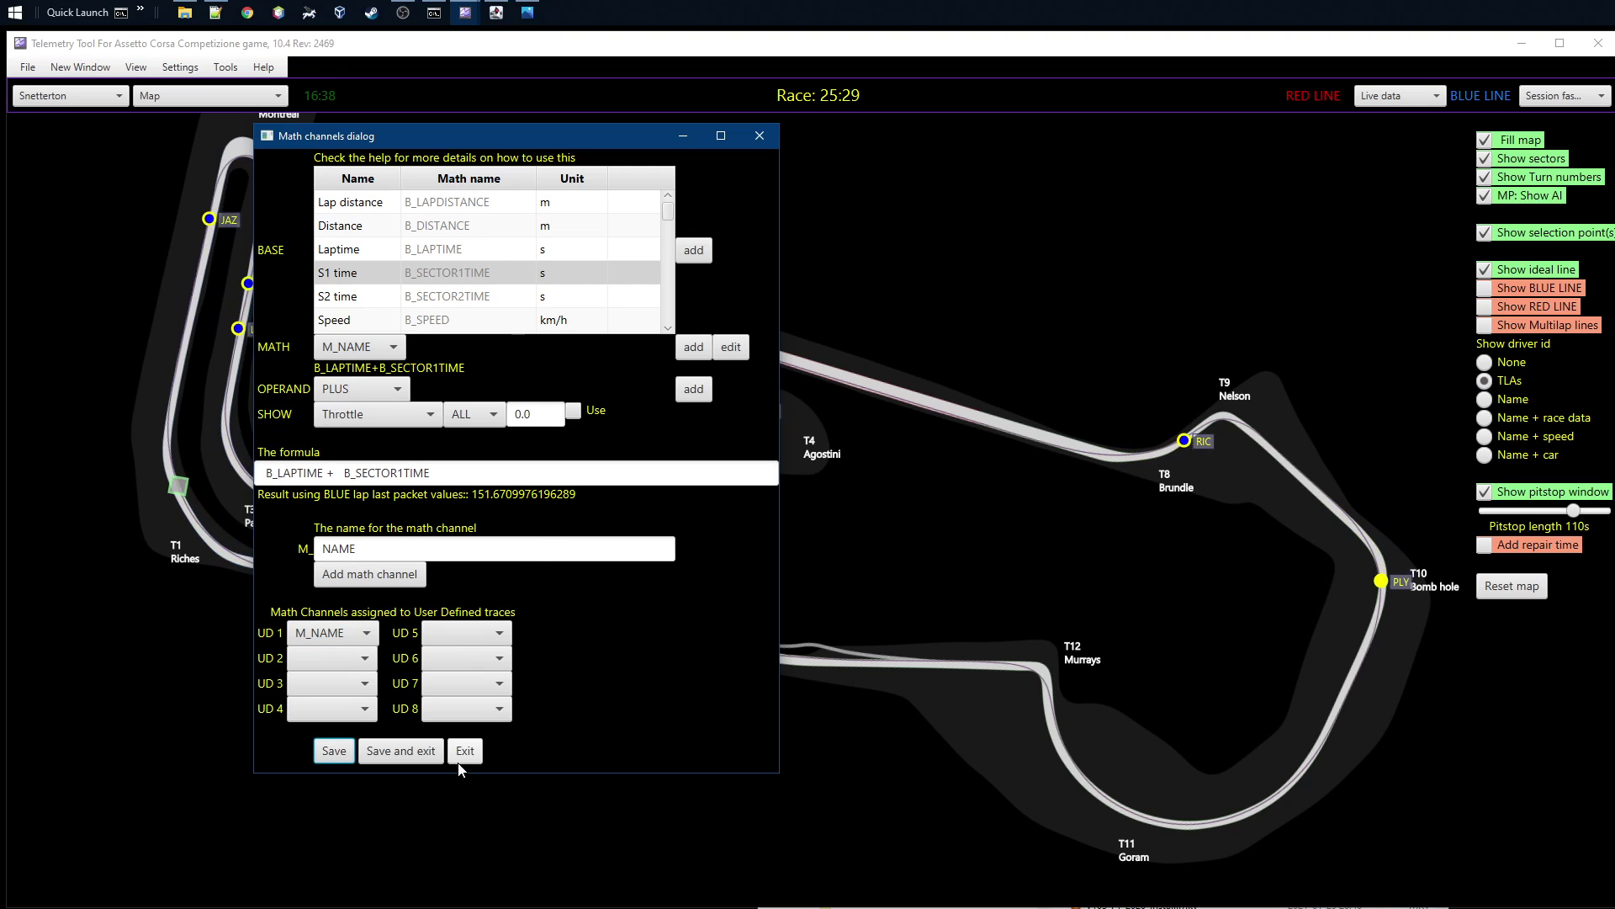
left_click(399, 751)
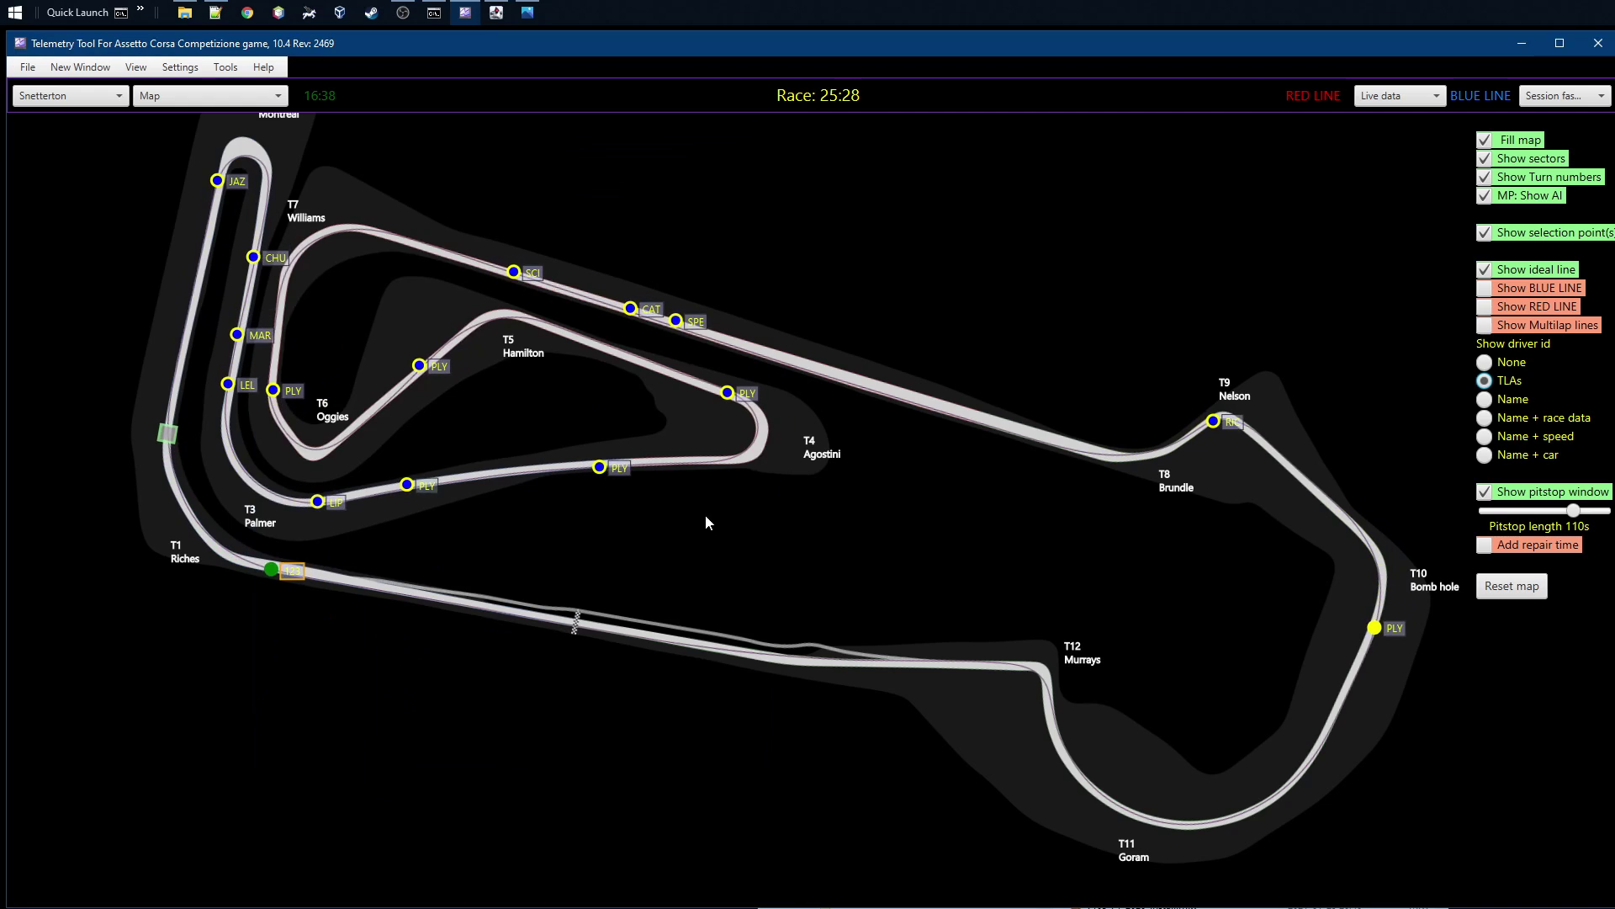
- Enable the user-defined UD 1 trace in the Telemetry view and lower the graph detail level
left_click(215, 98)
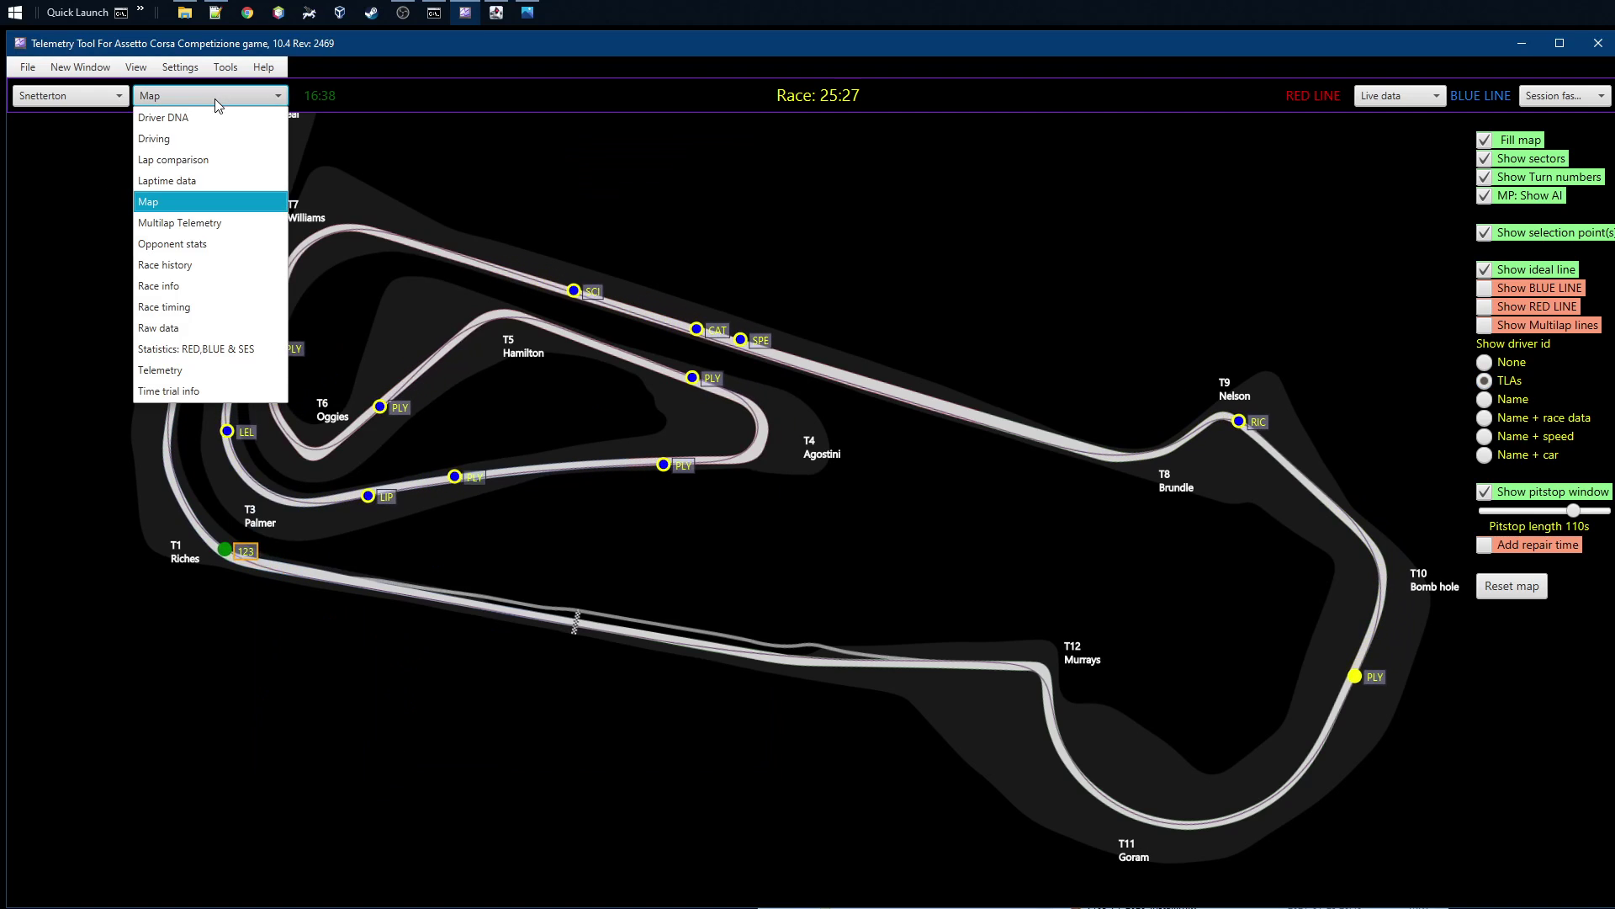
left_click(202, 370)
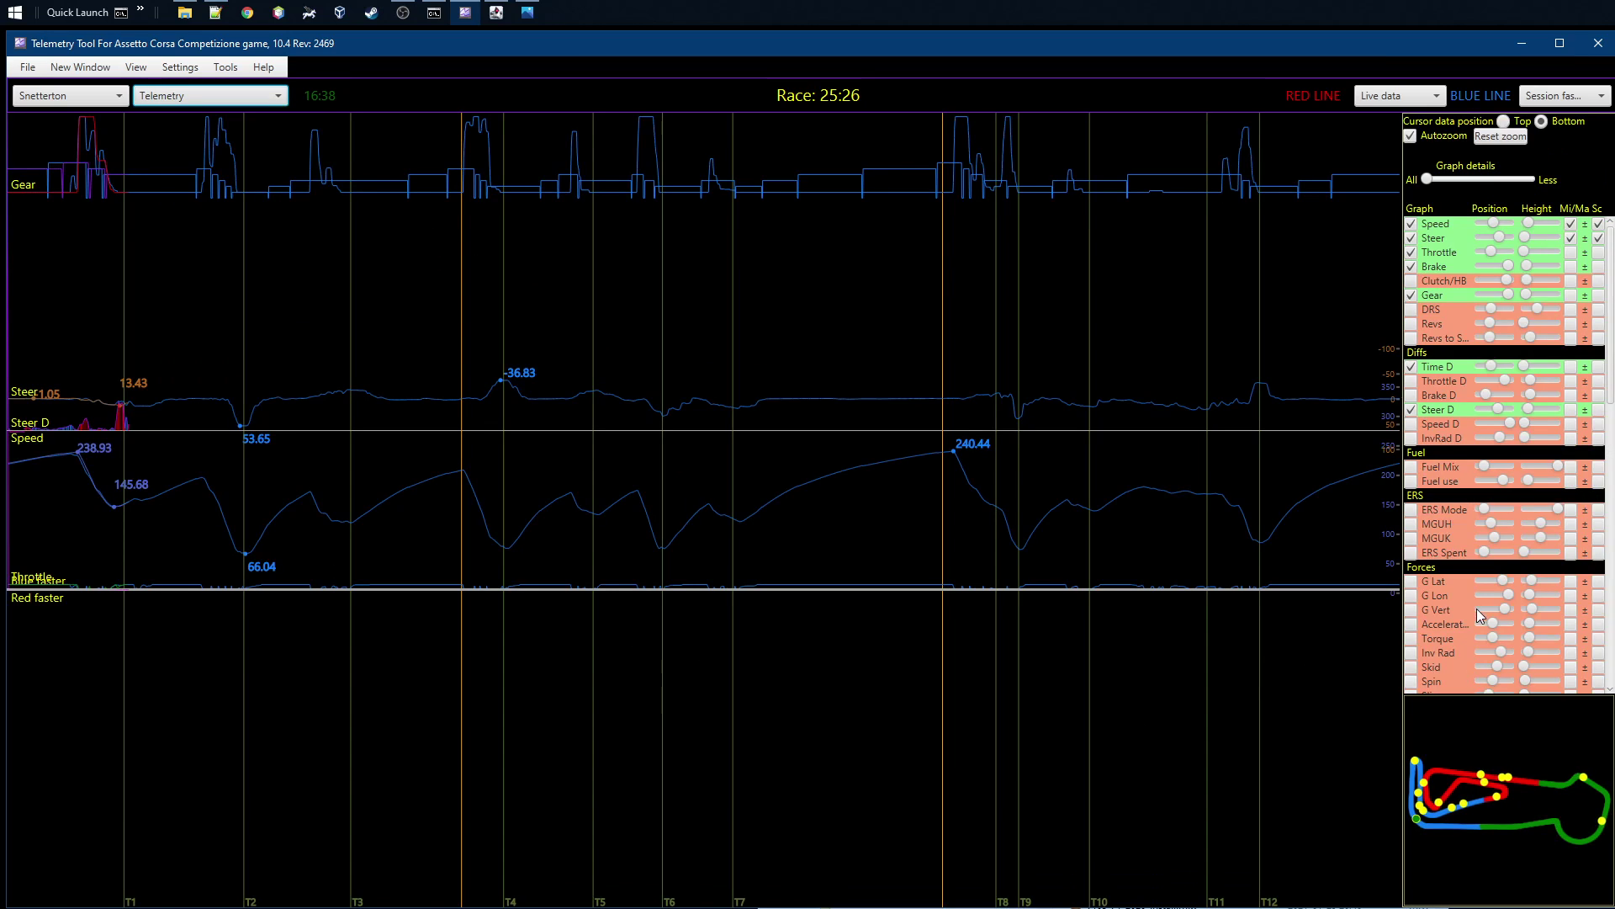
scroll(1477, 609, "down", 12)
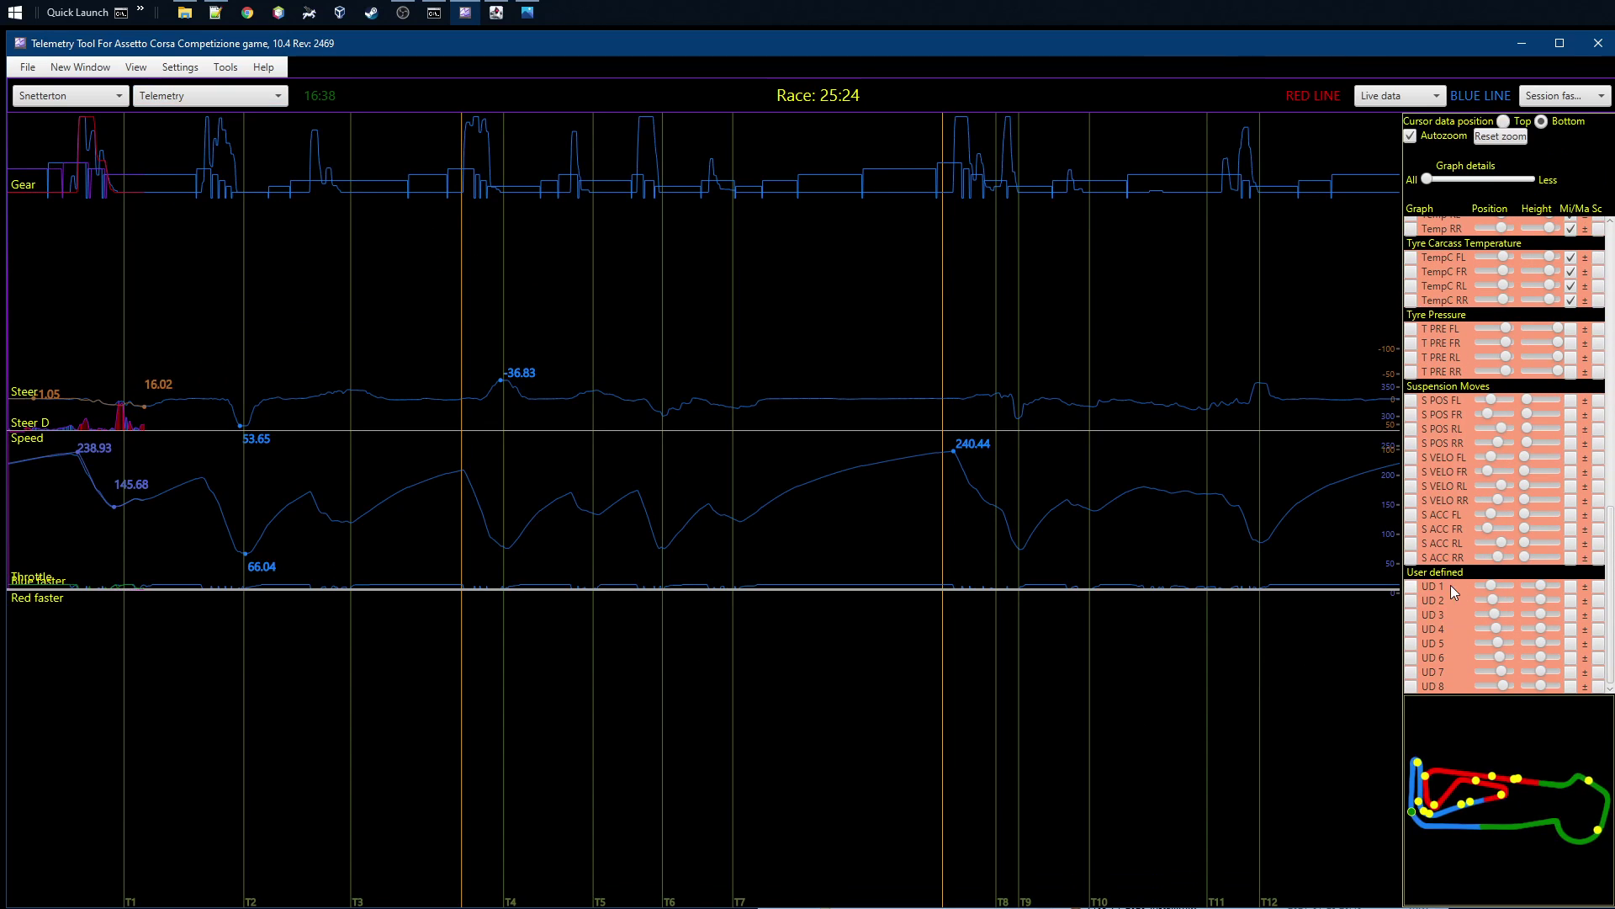
left_click(1412, 587)
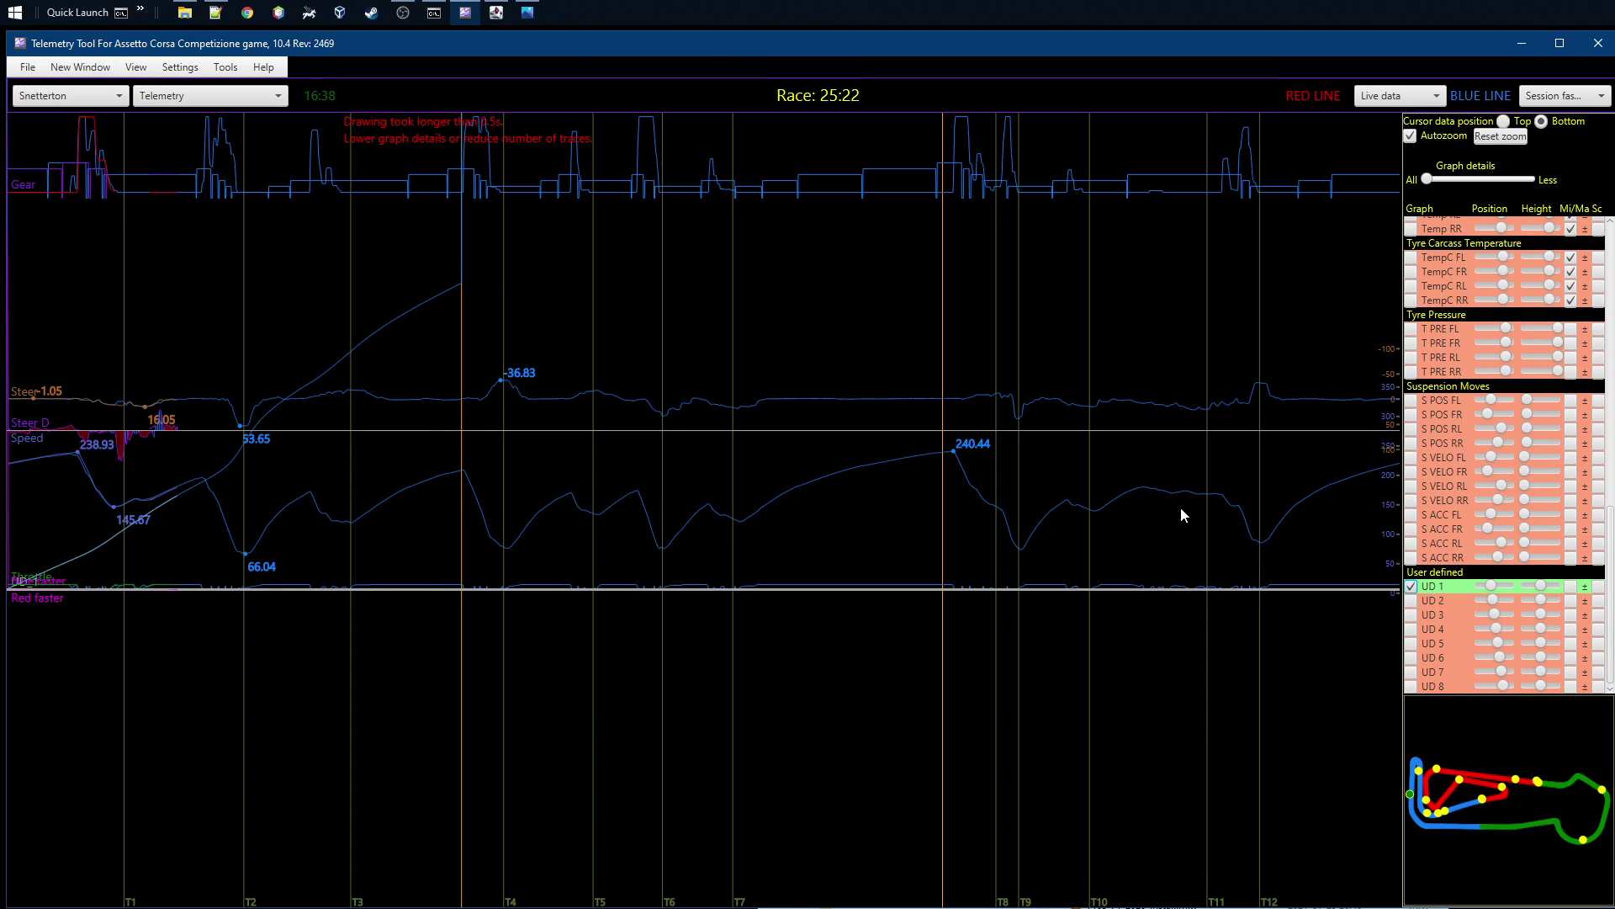
left_click_drag(1428, 181, 1469, 182)
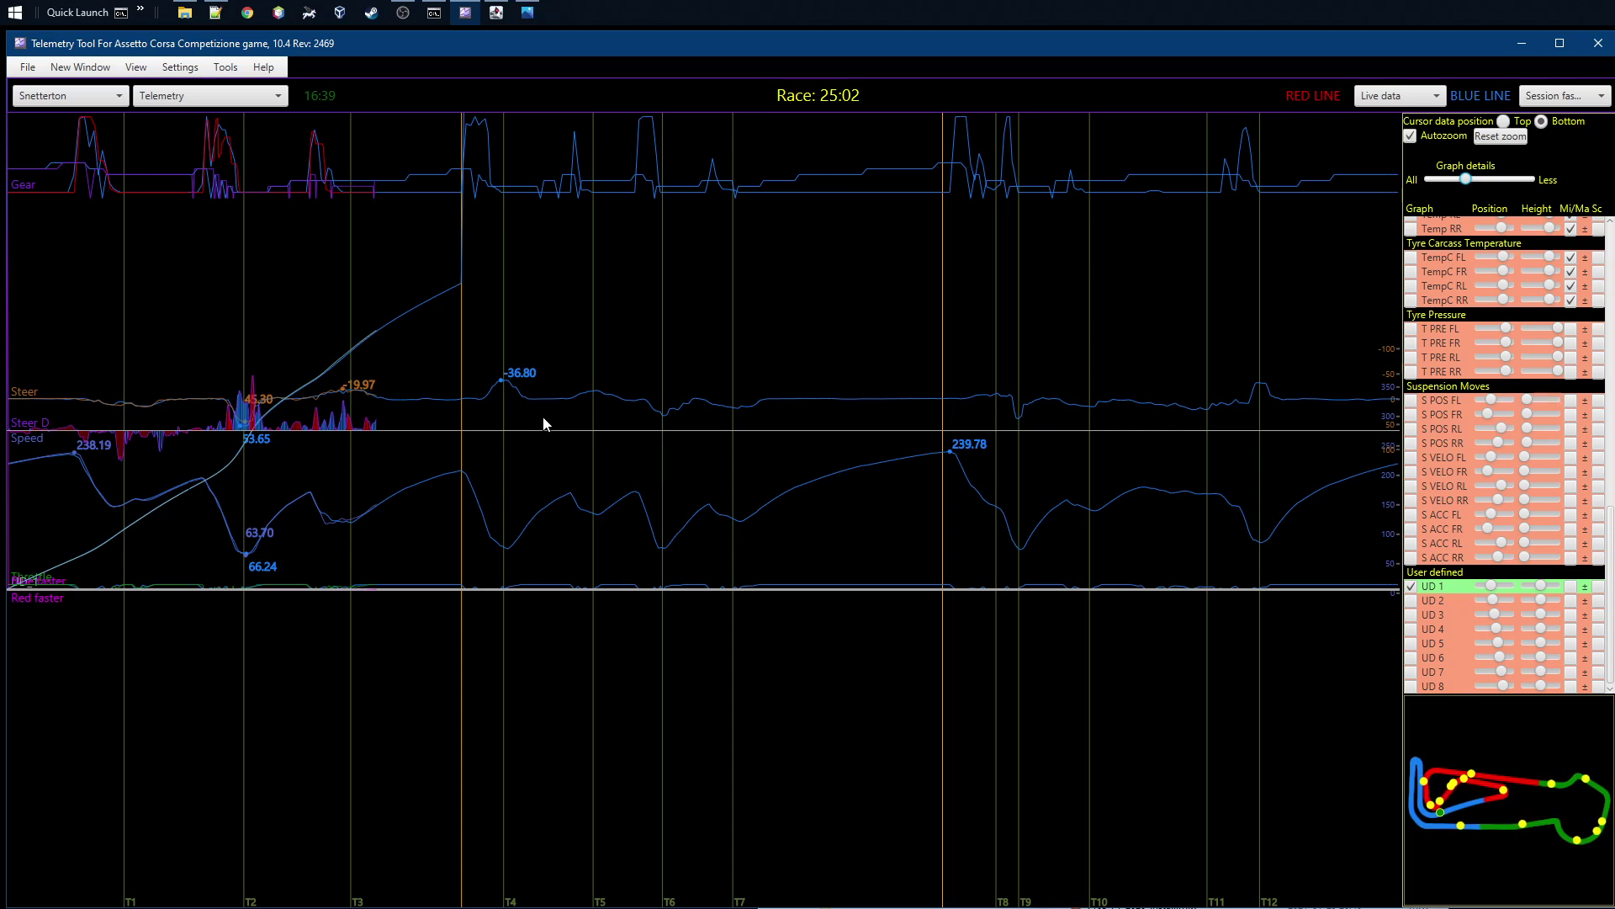
- Review the map and UI color presets and width settings, and leave them without saving
left_click(181, 70)
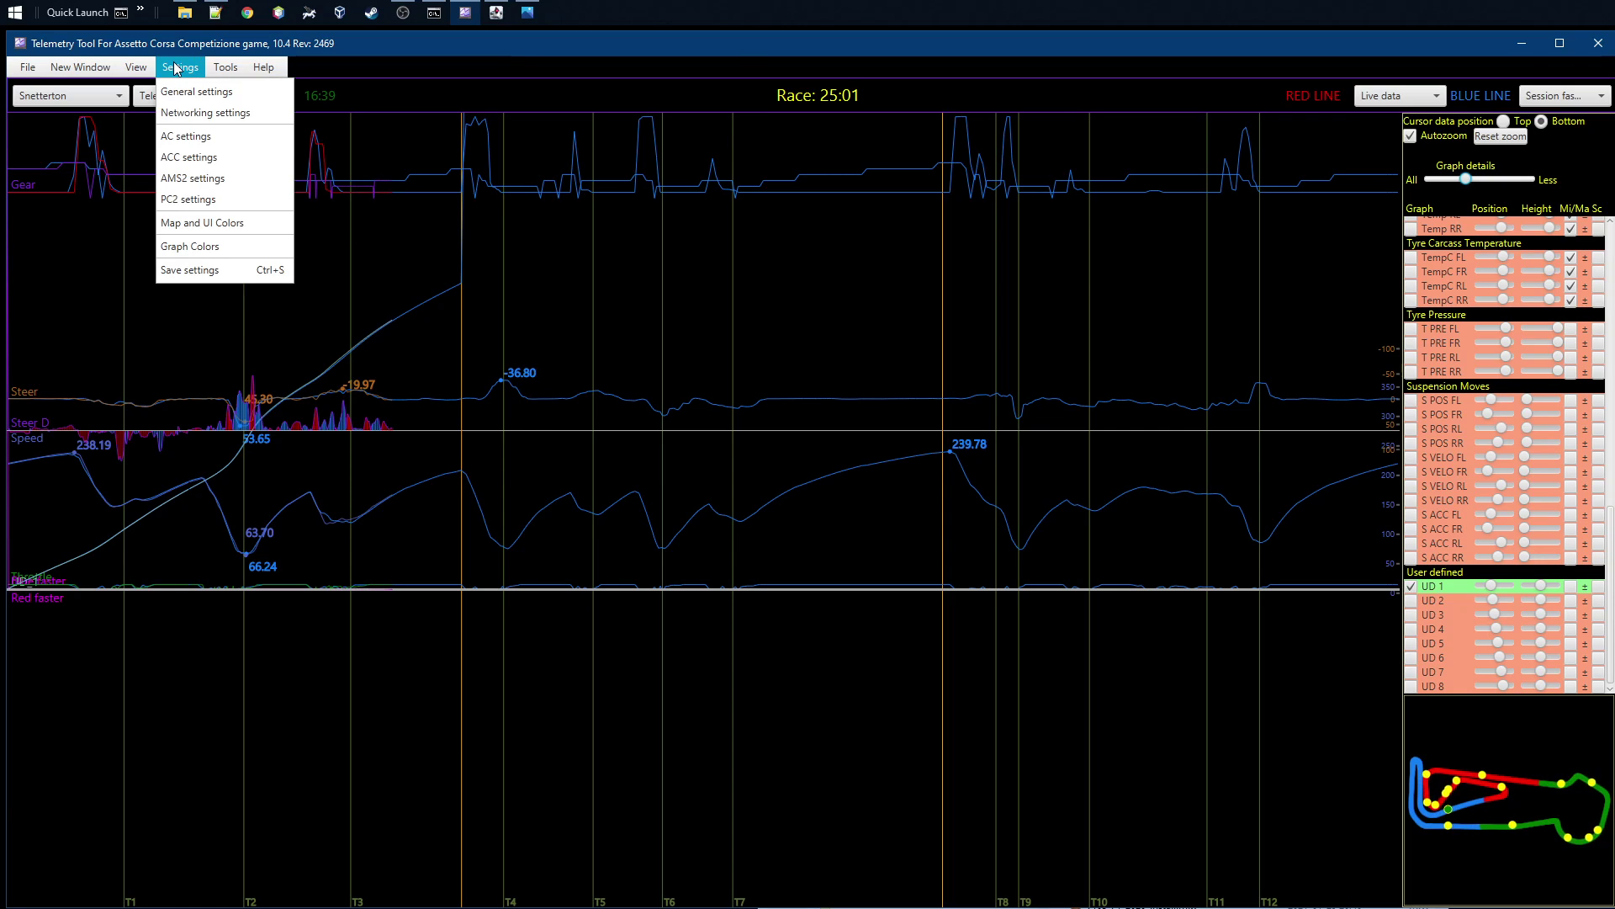
left_click(193, 228)
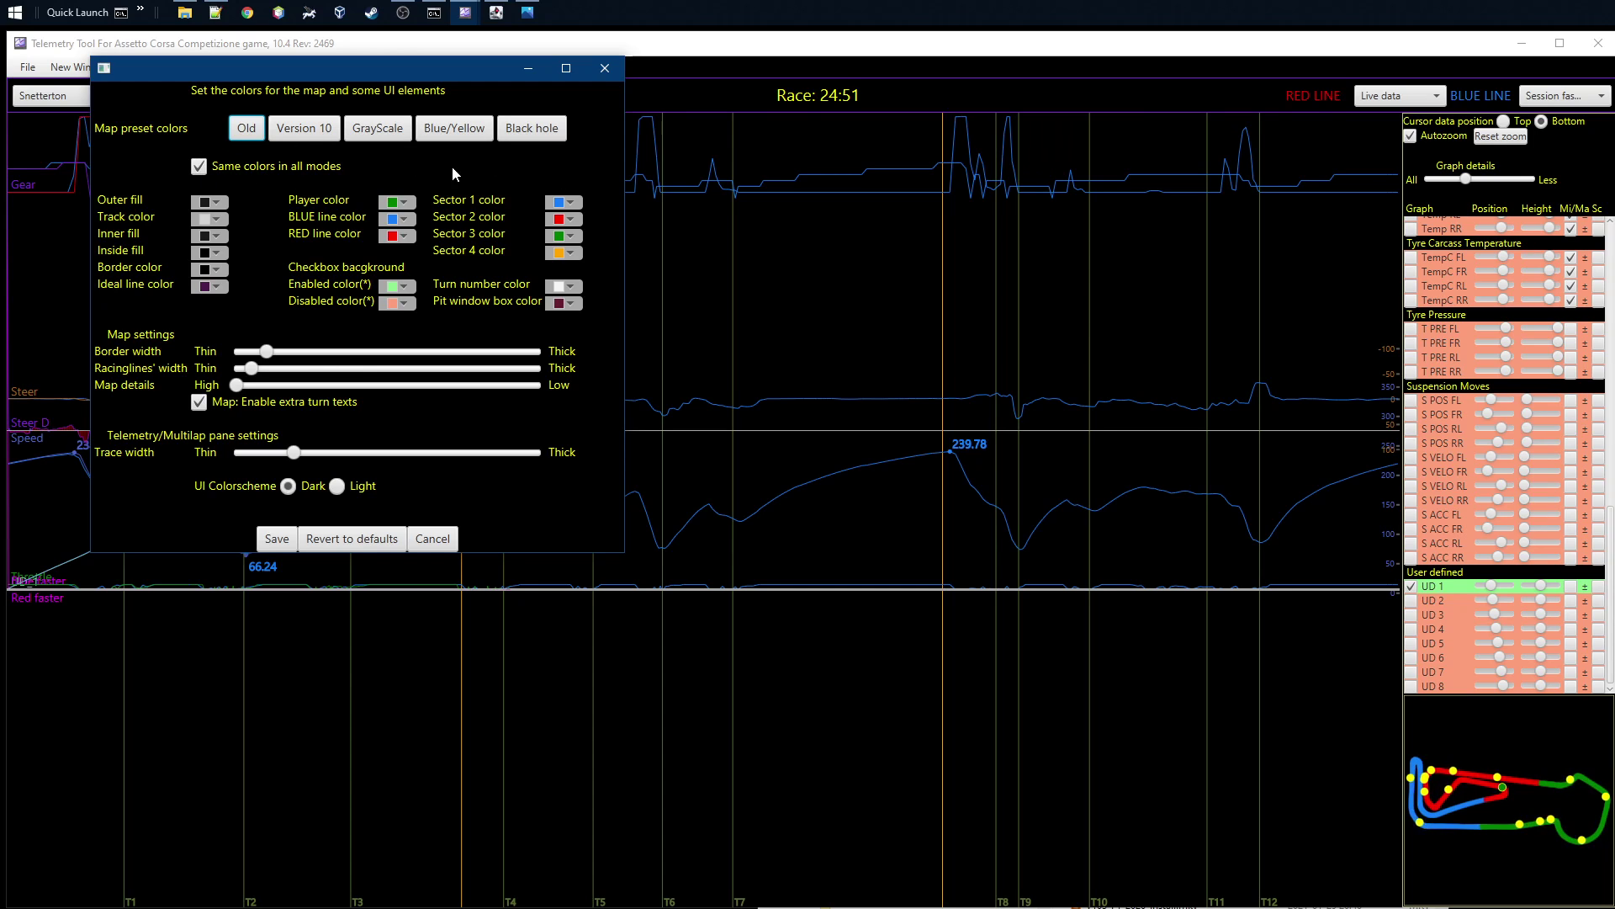
left_click(431, 538)
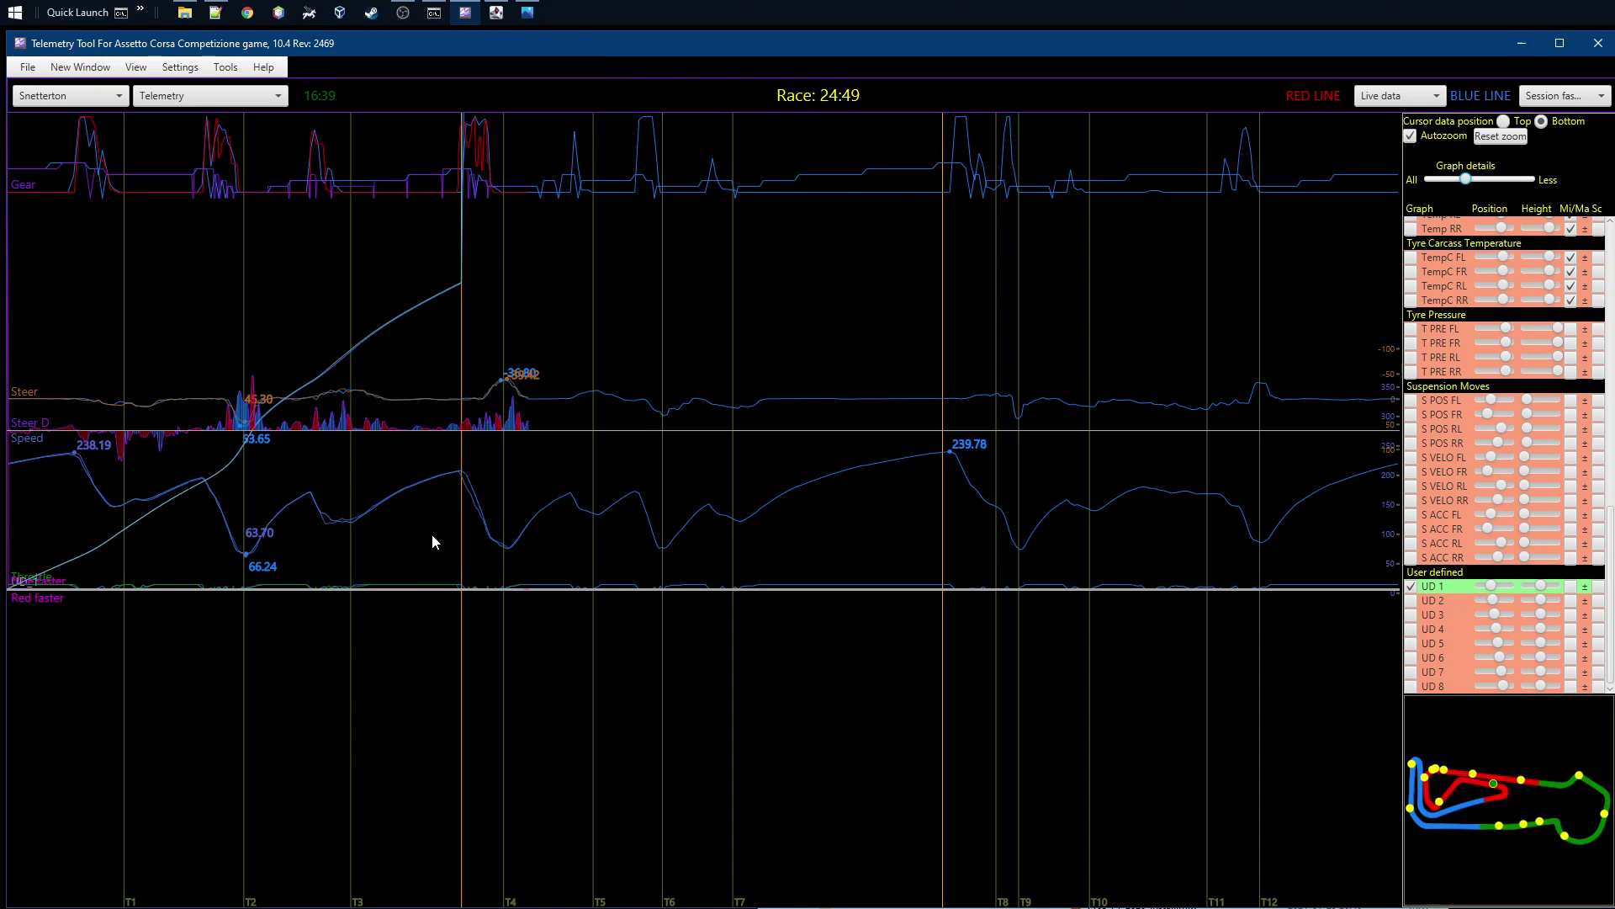
- Set the BT RL graph color to light blue with each corner's colors kept in sync, and save the graph colors
left_click(169, 67)
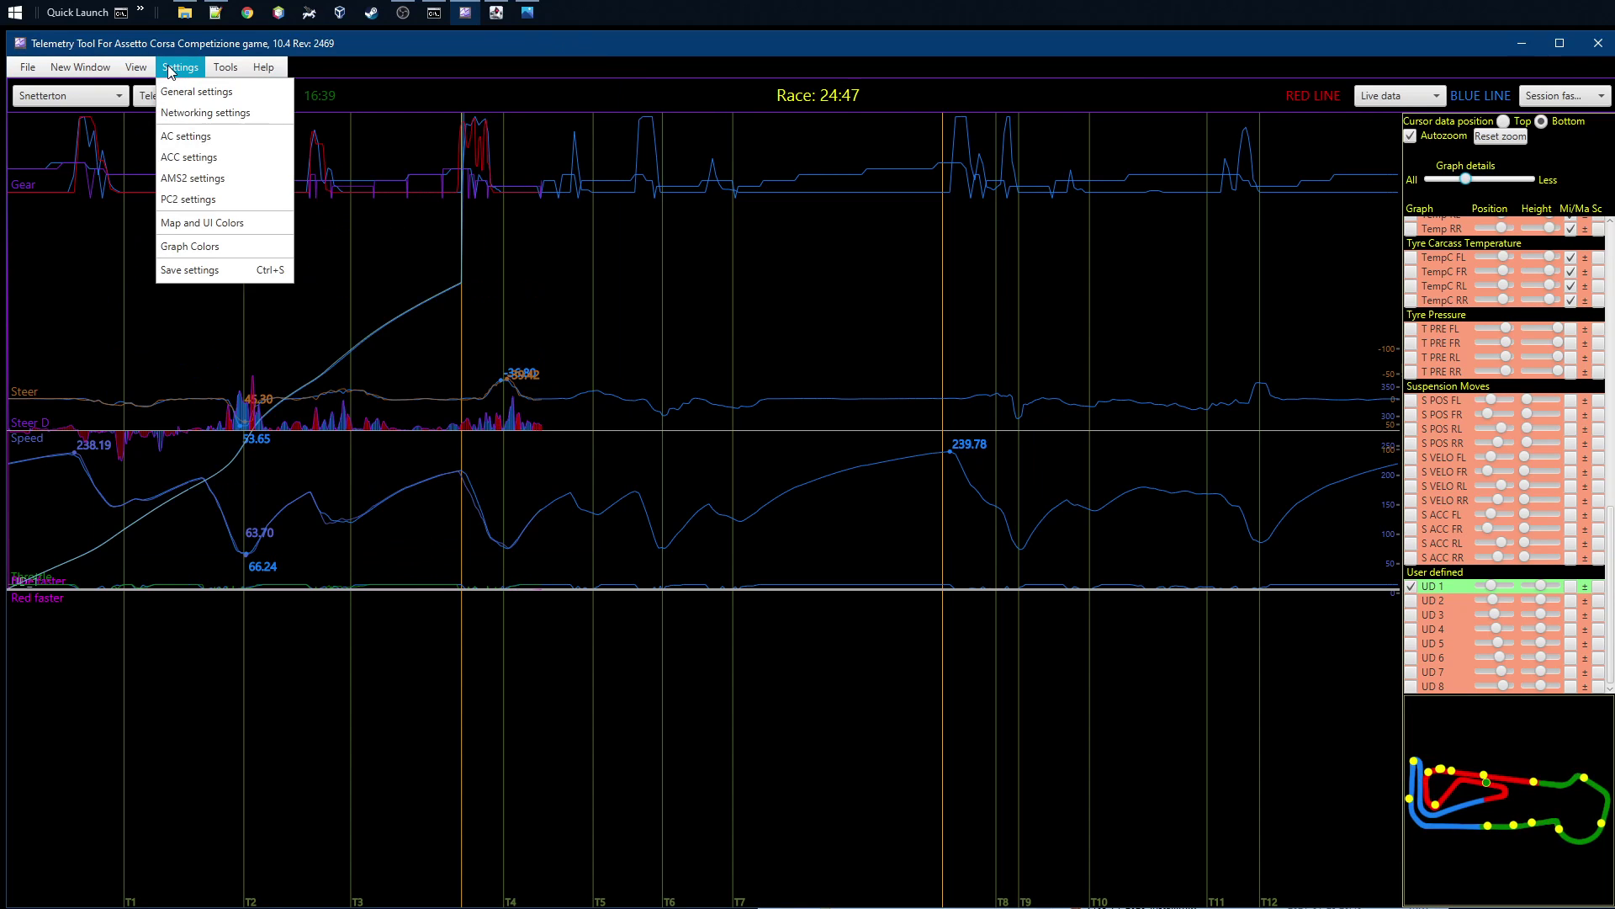
left_click(182, 246)
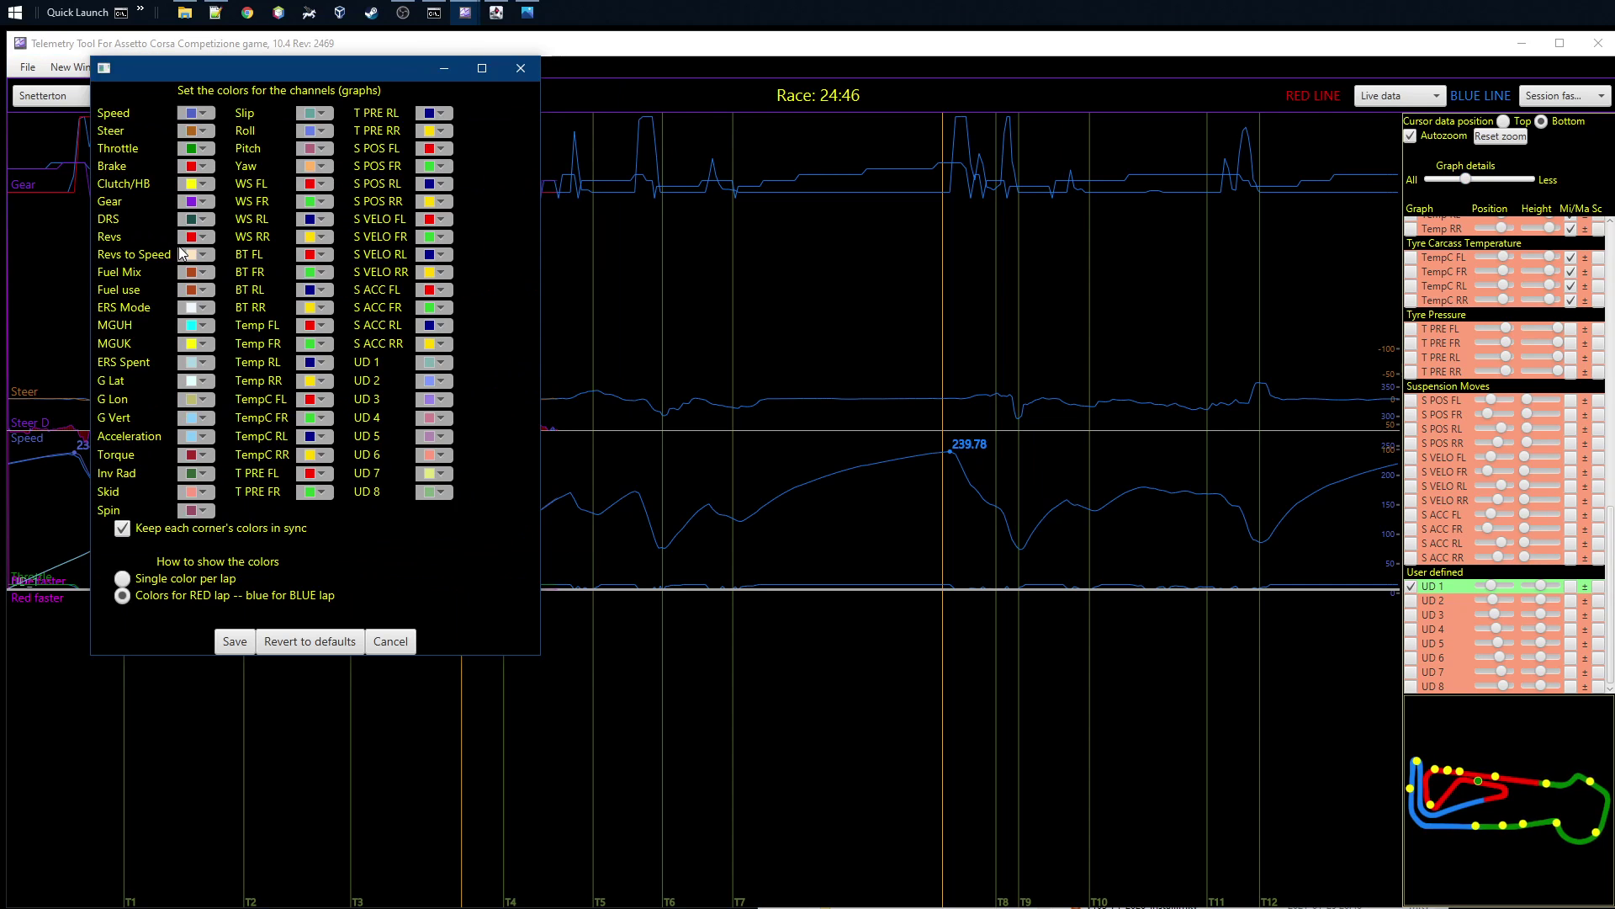
left_click_drag(261, 81, 321, 132)
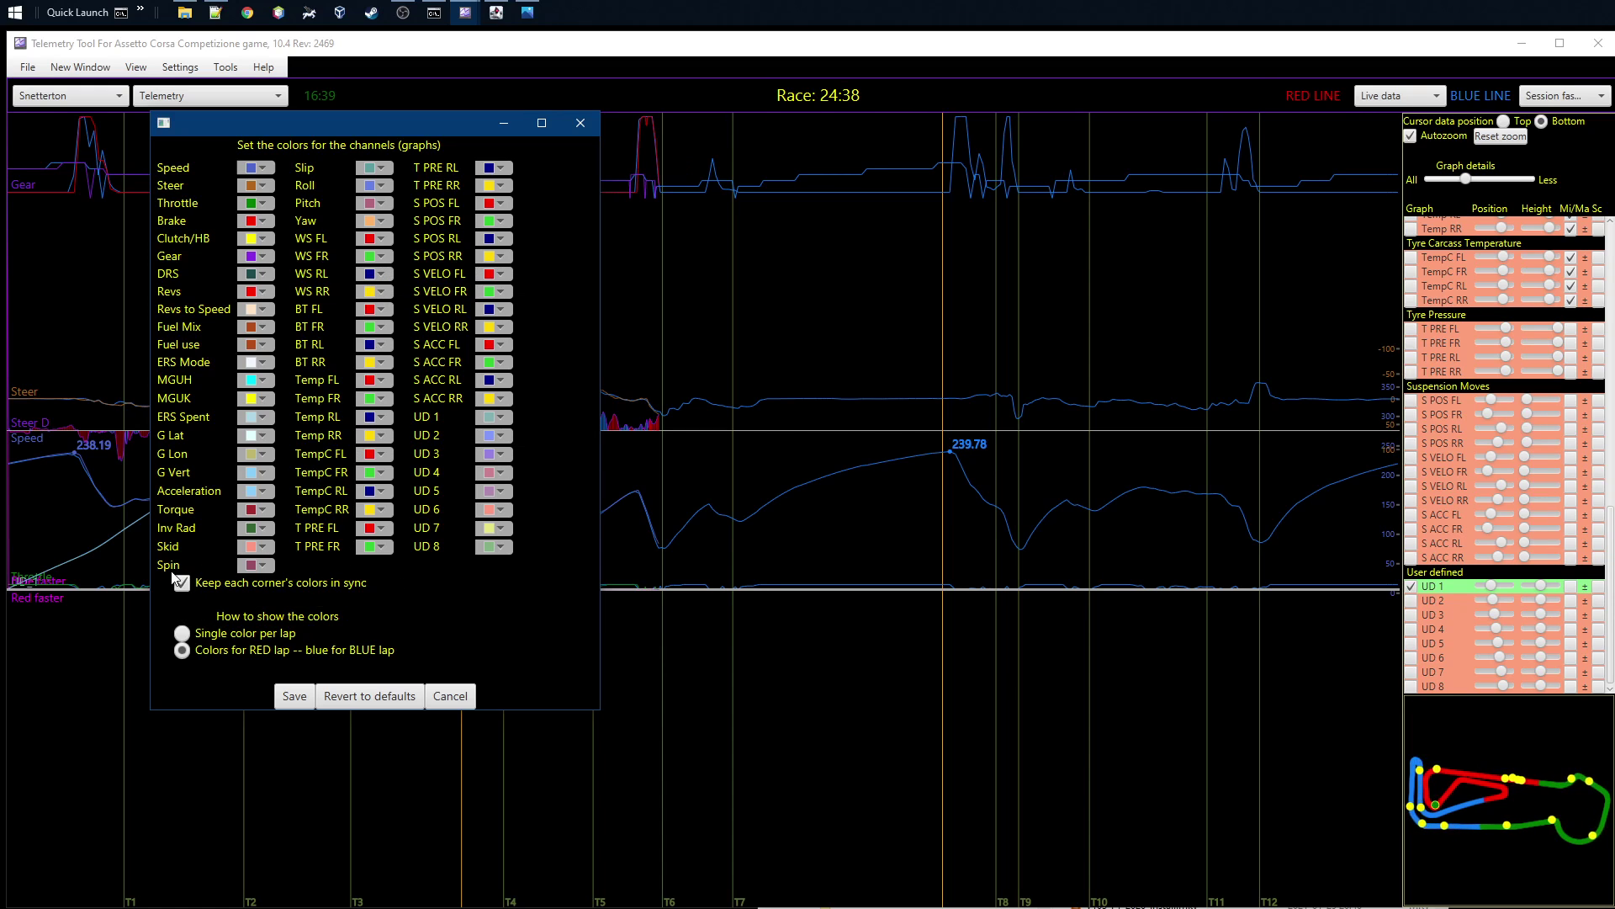
left_click(378, 346)
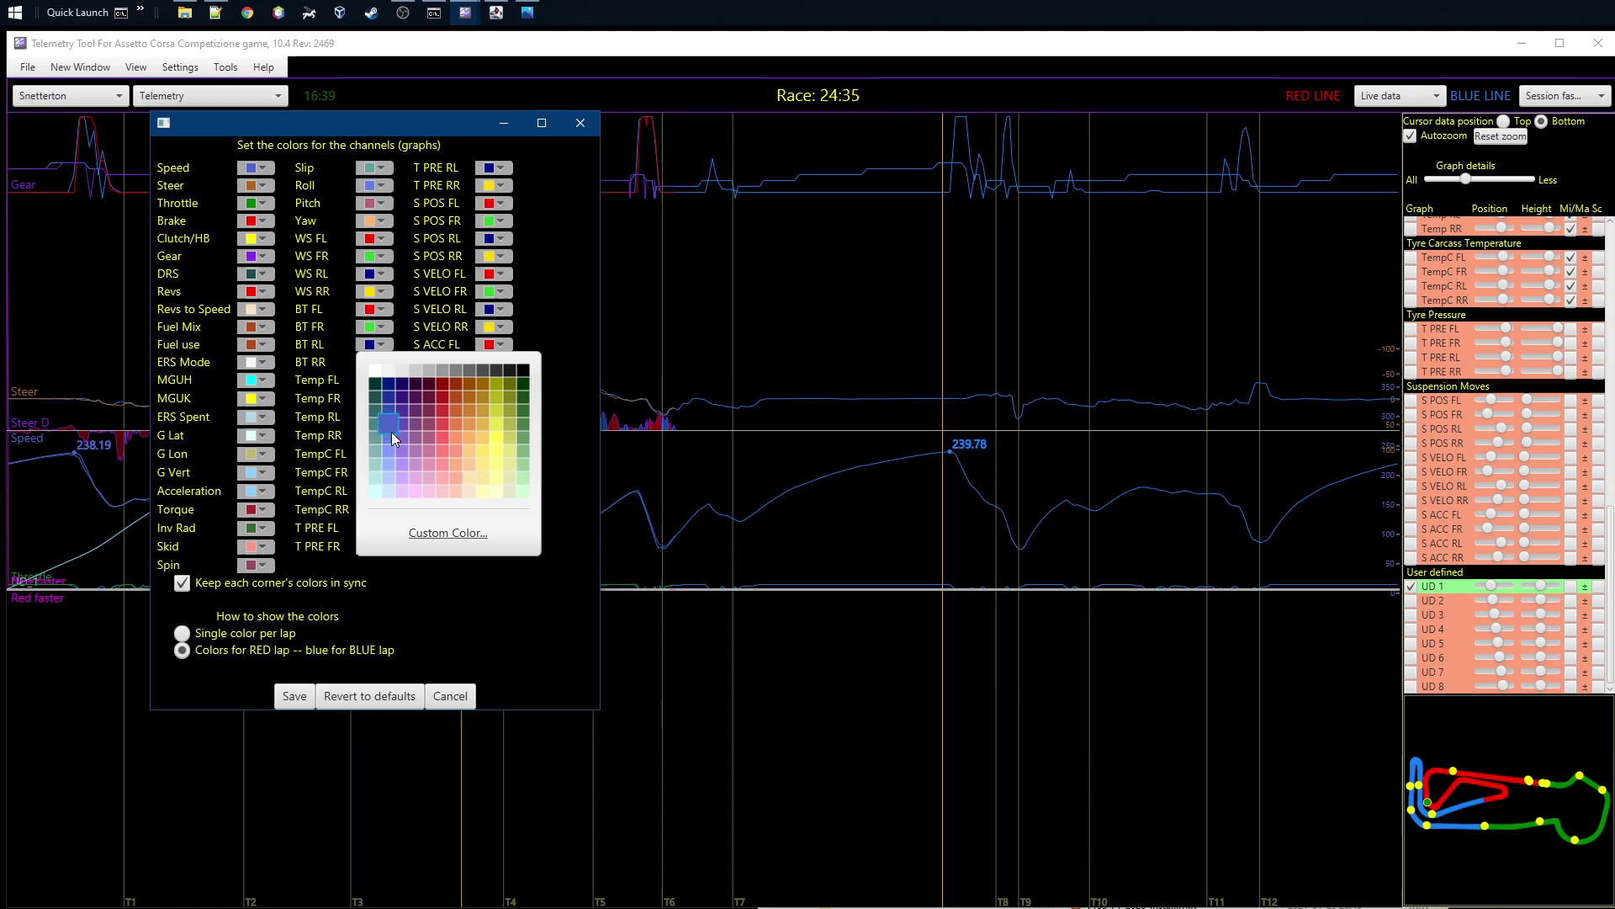
left_click(391, 458)
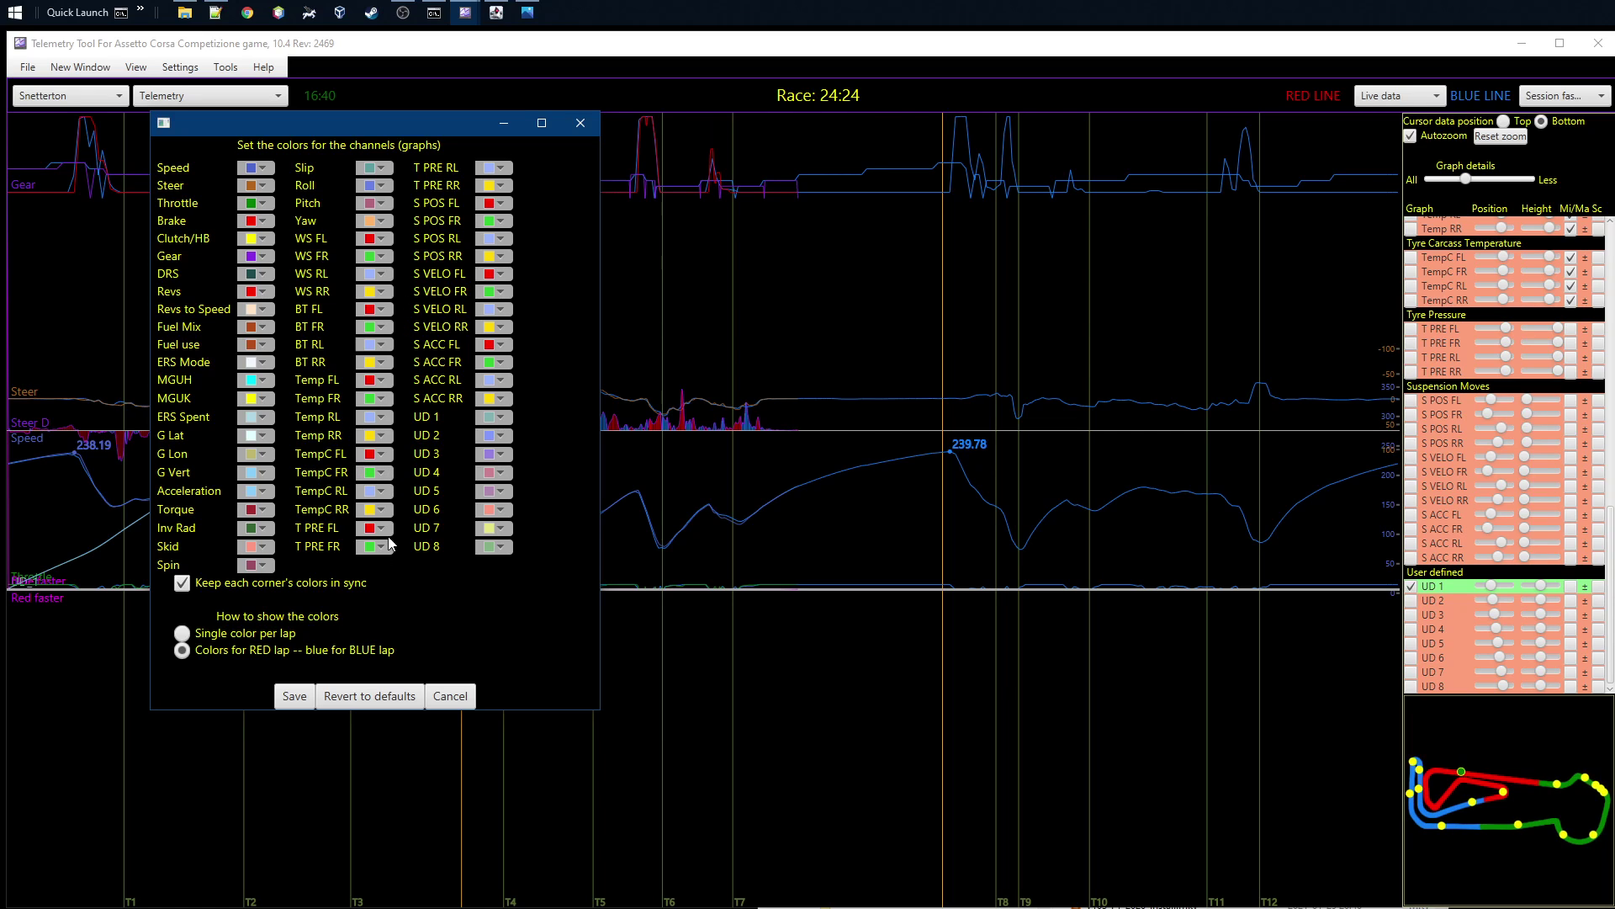
left_click(291, 703)
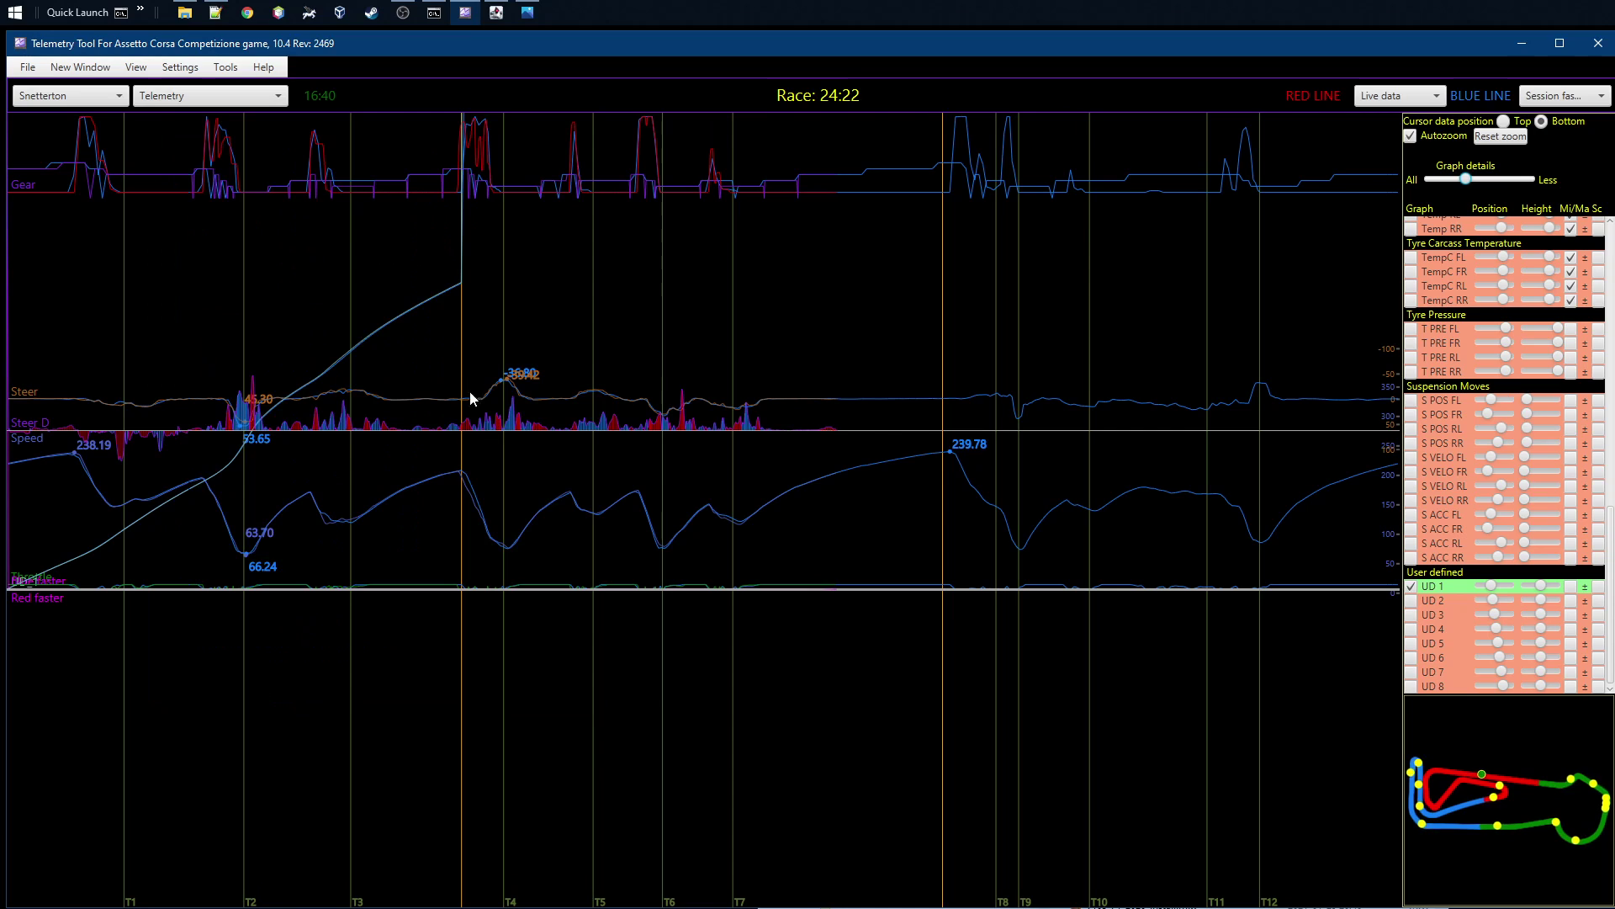
- Open a new histogram window and set its lap to RED
left_click(80, 67)
left_click(118, 352)
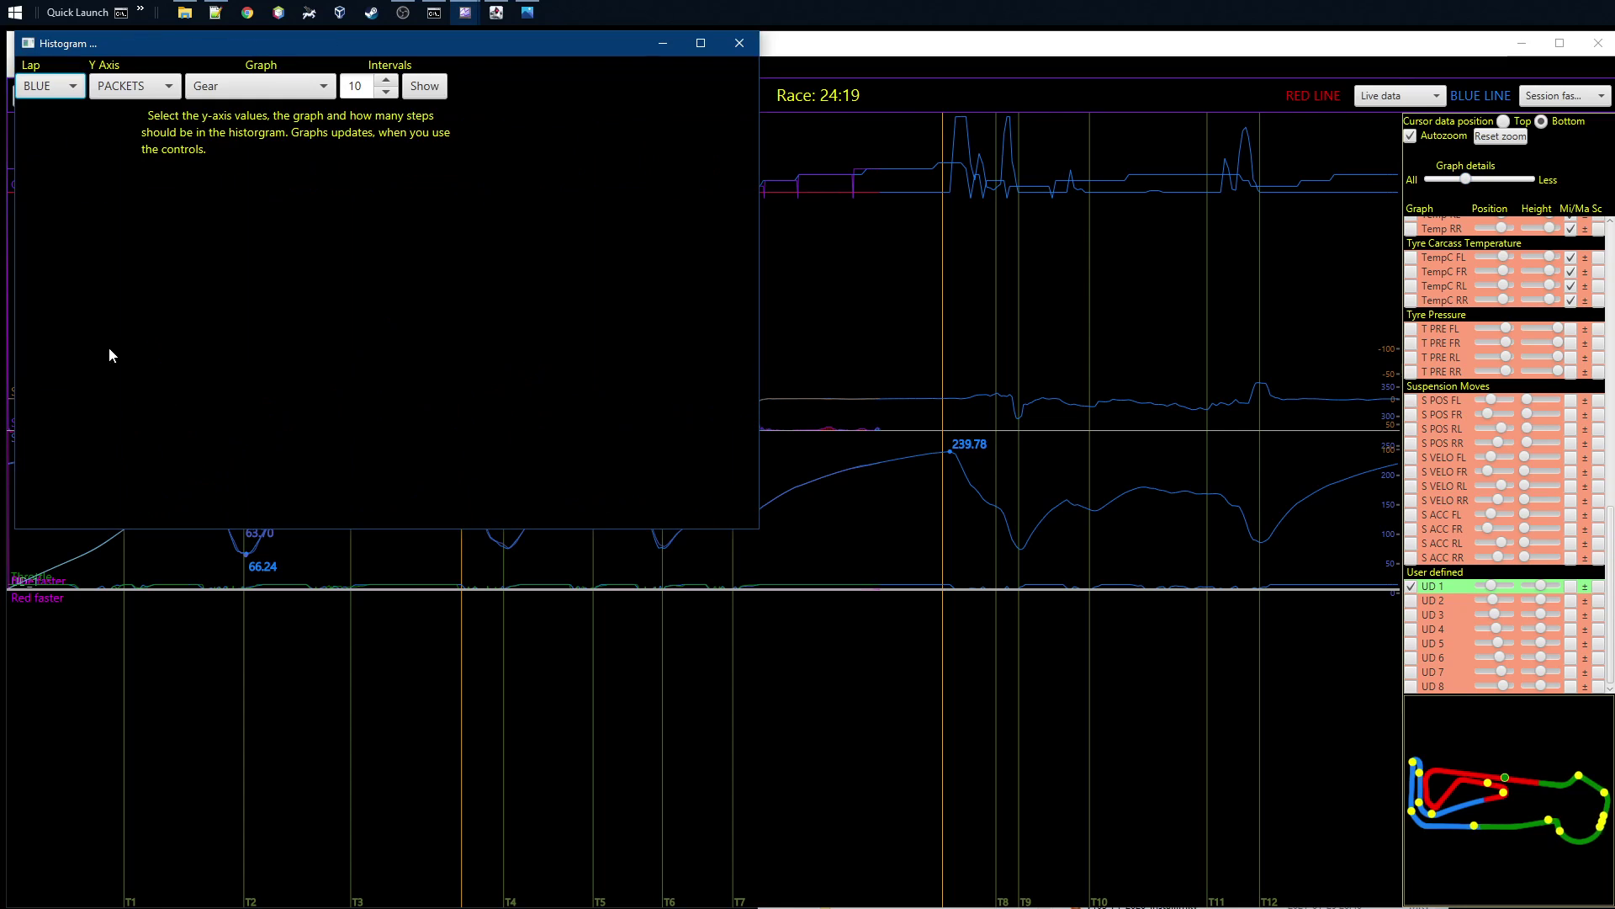
left_click(74, 85)
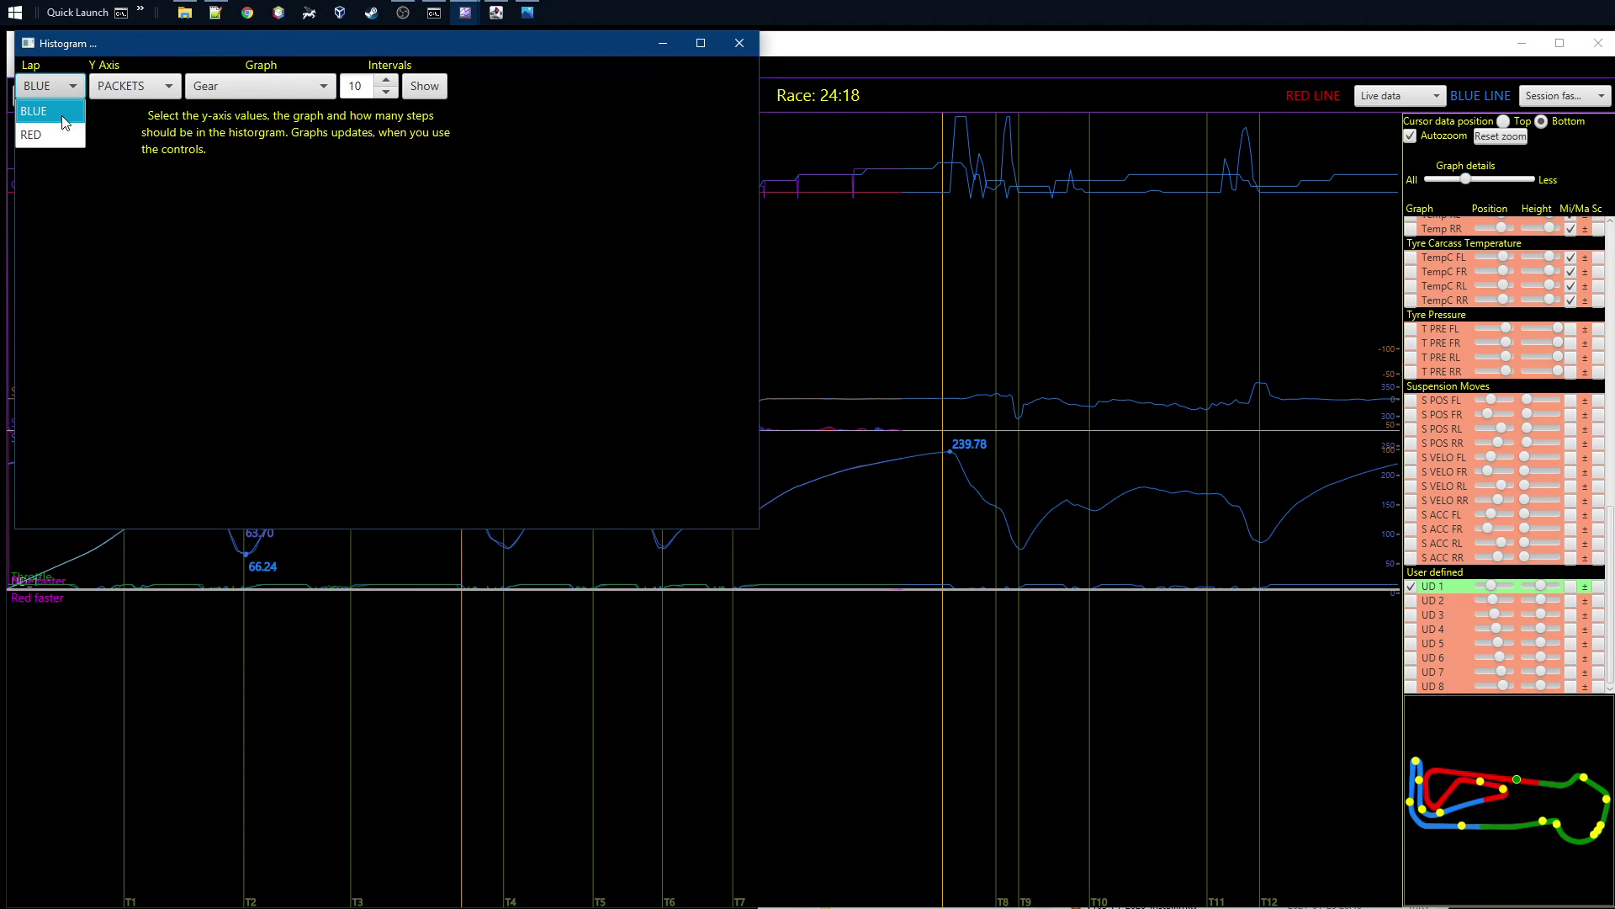
left_click(55, 135)
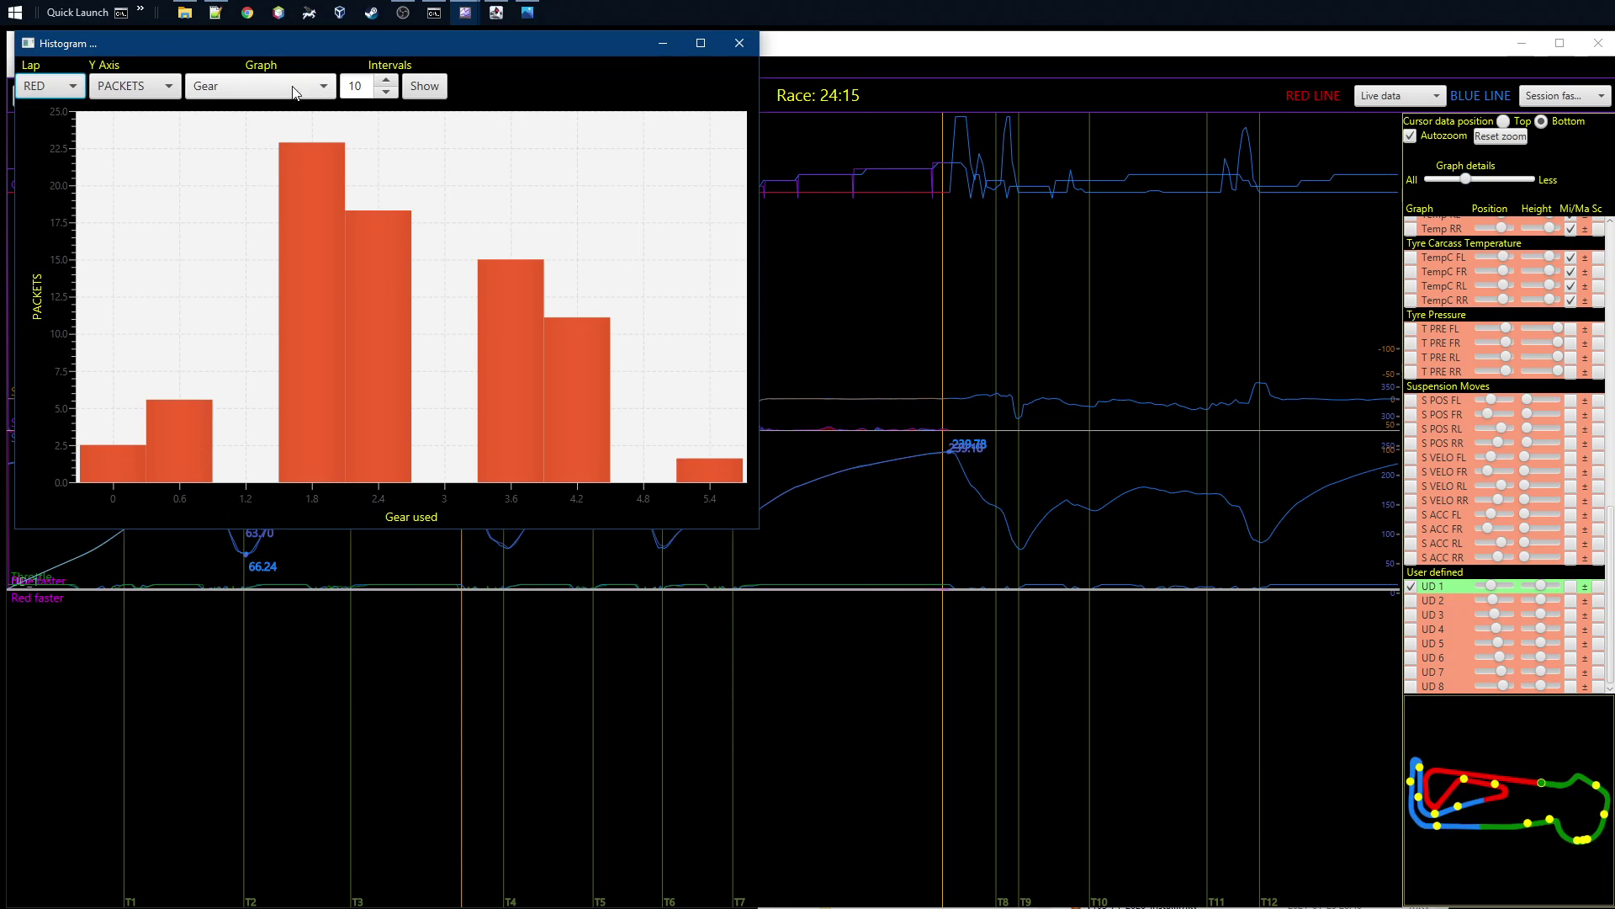
- Set the histogram's graph to Susp Pos FR (m) and move its window clear of the upper telemetry traces
left_click(327, 87)
scroll(337, 151, "down", 3)
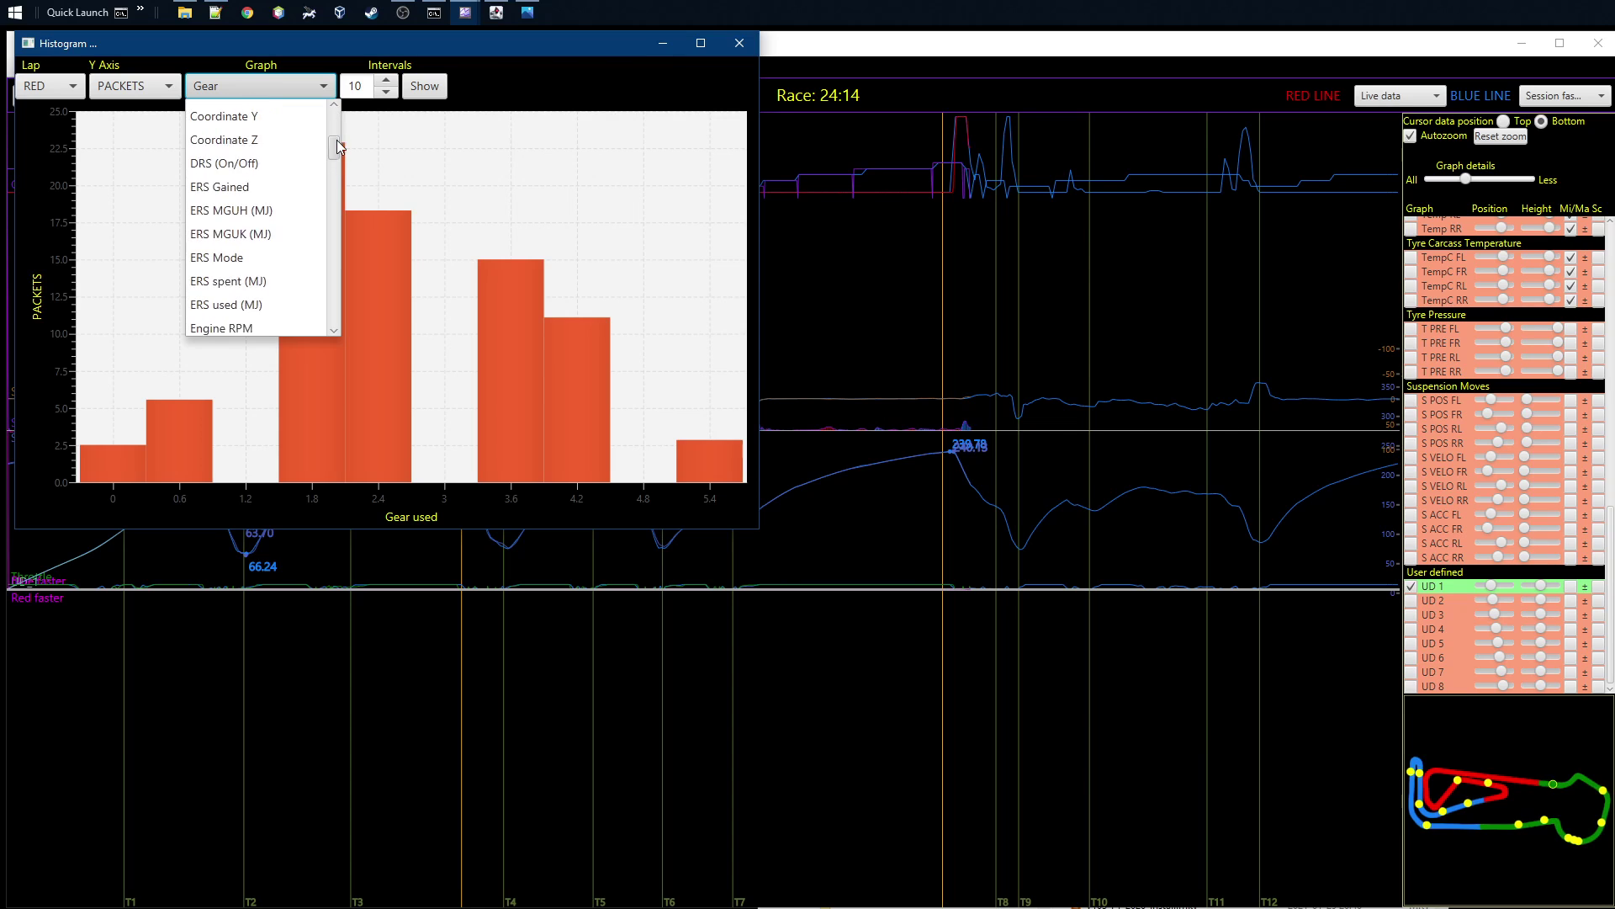
scroll(337, 151, "up", 2)
scroll(318, 268, "down", 10)
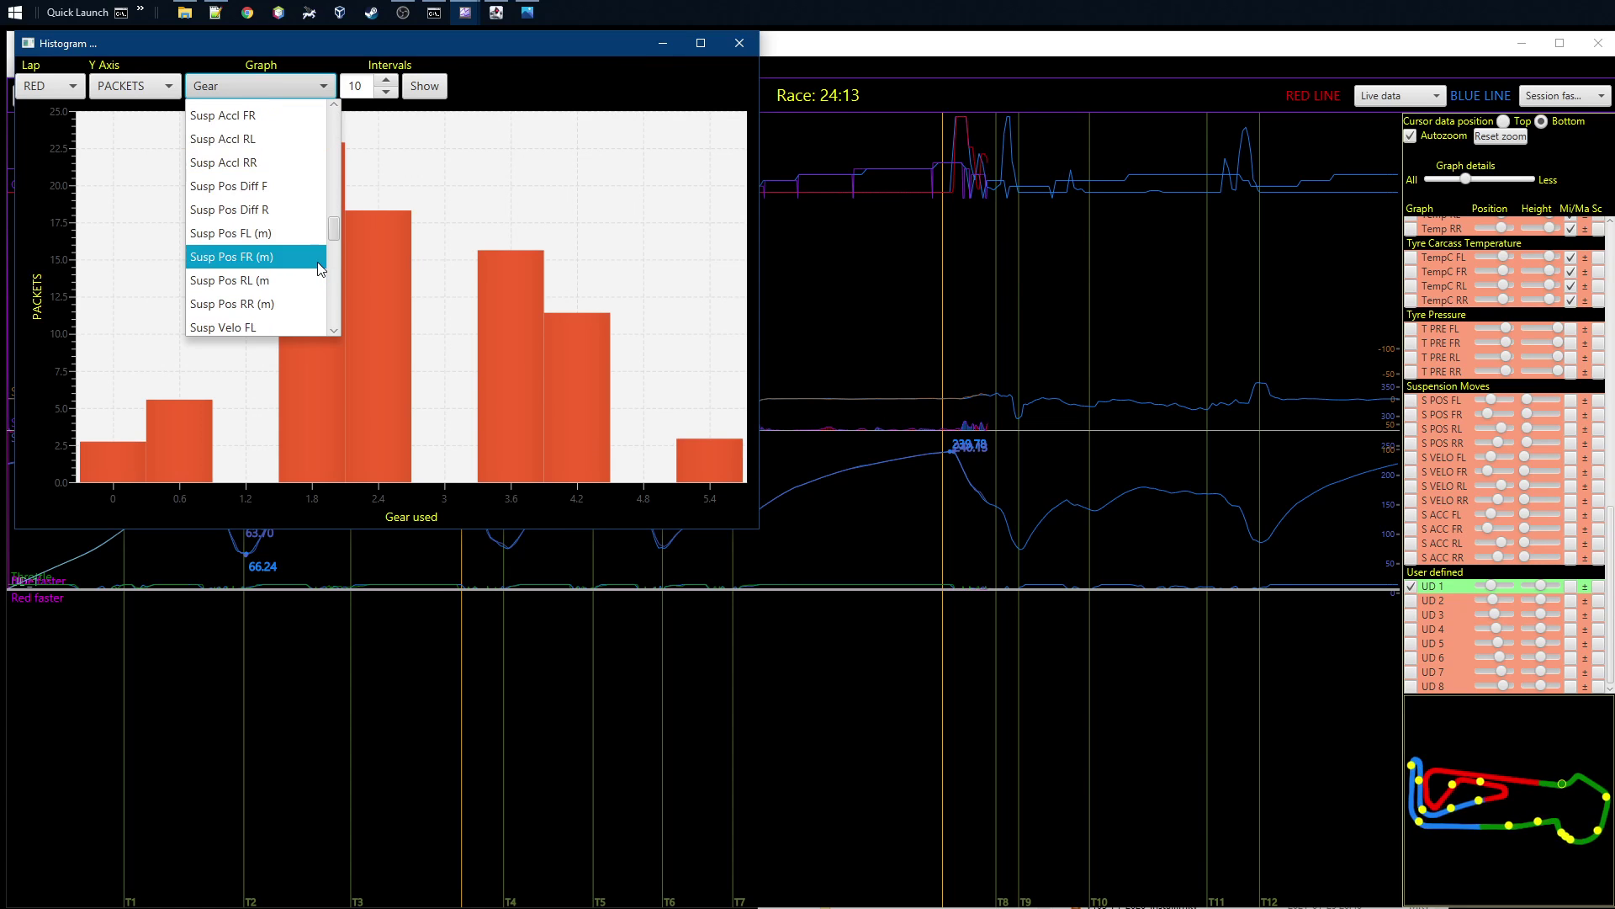
scroll(295, 259, "up", 3)
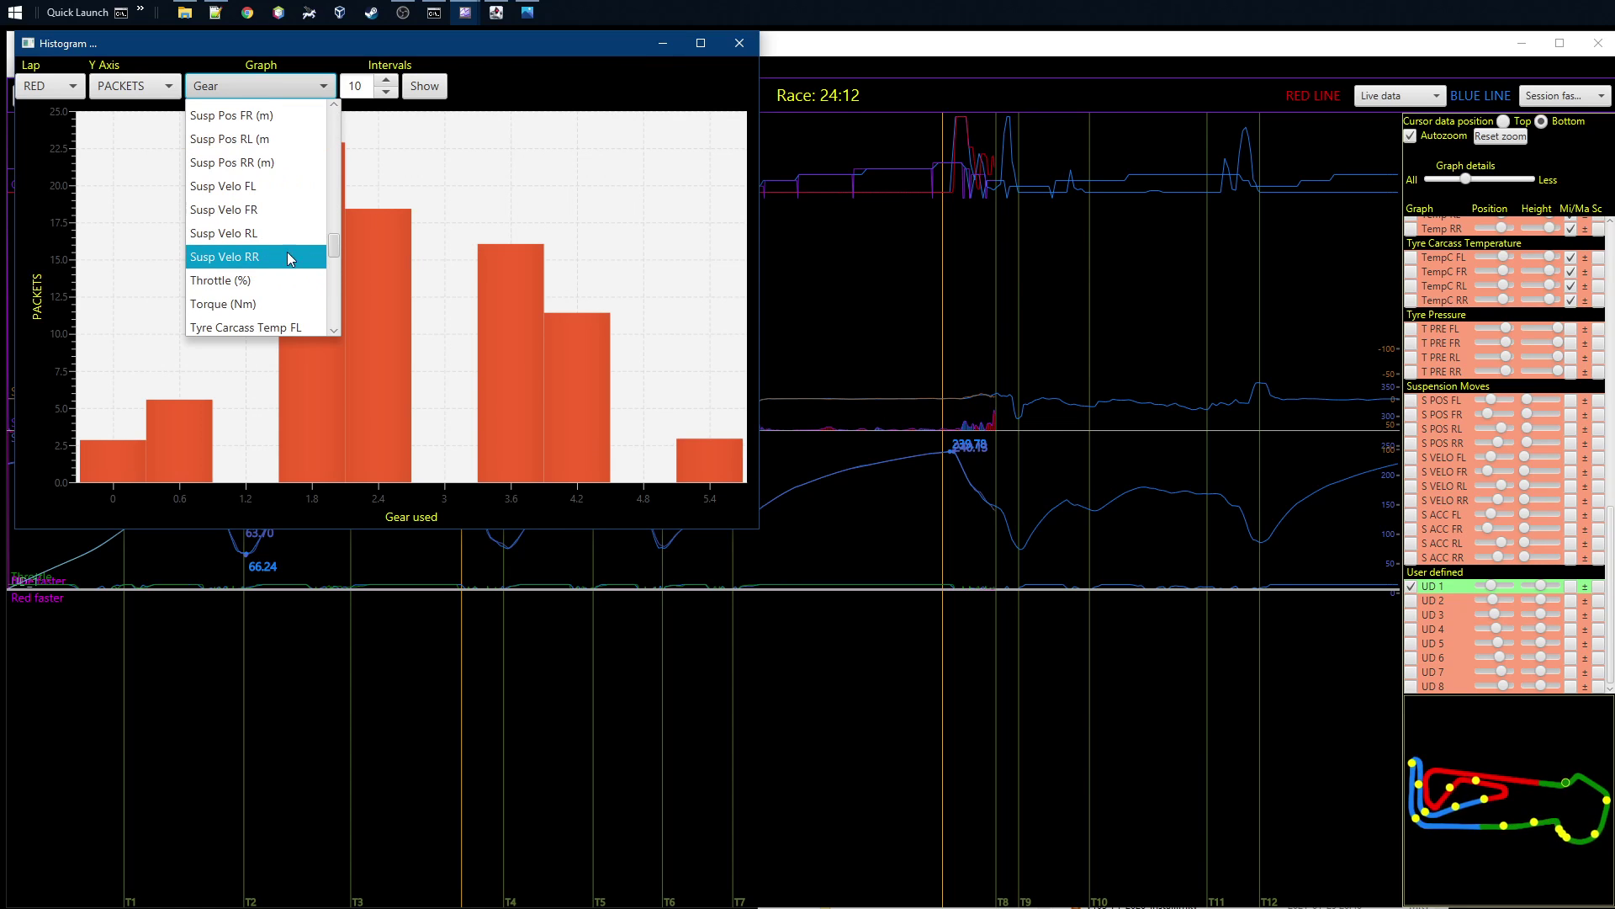
left_click(245, 116)
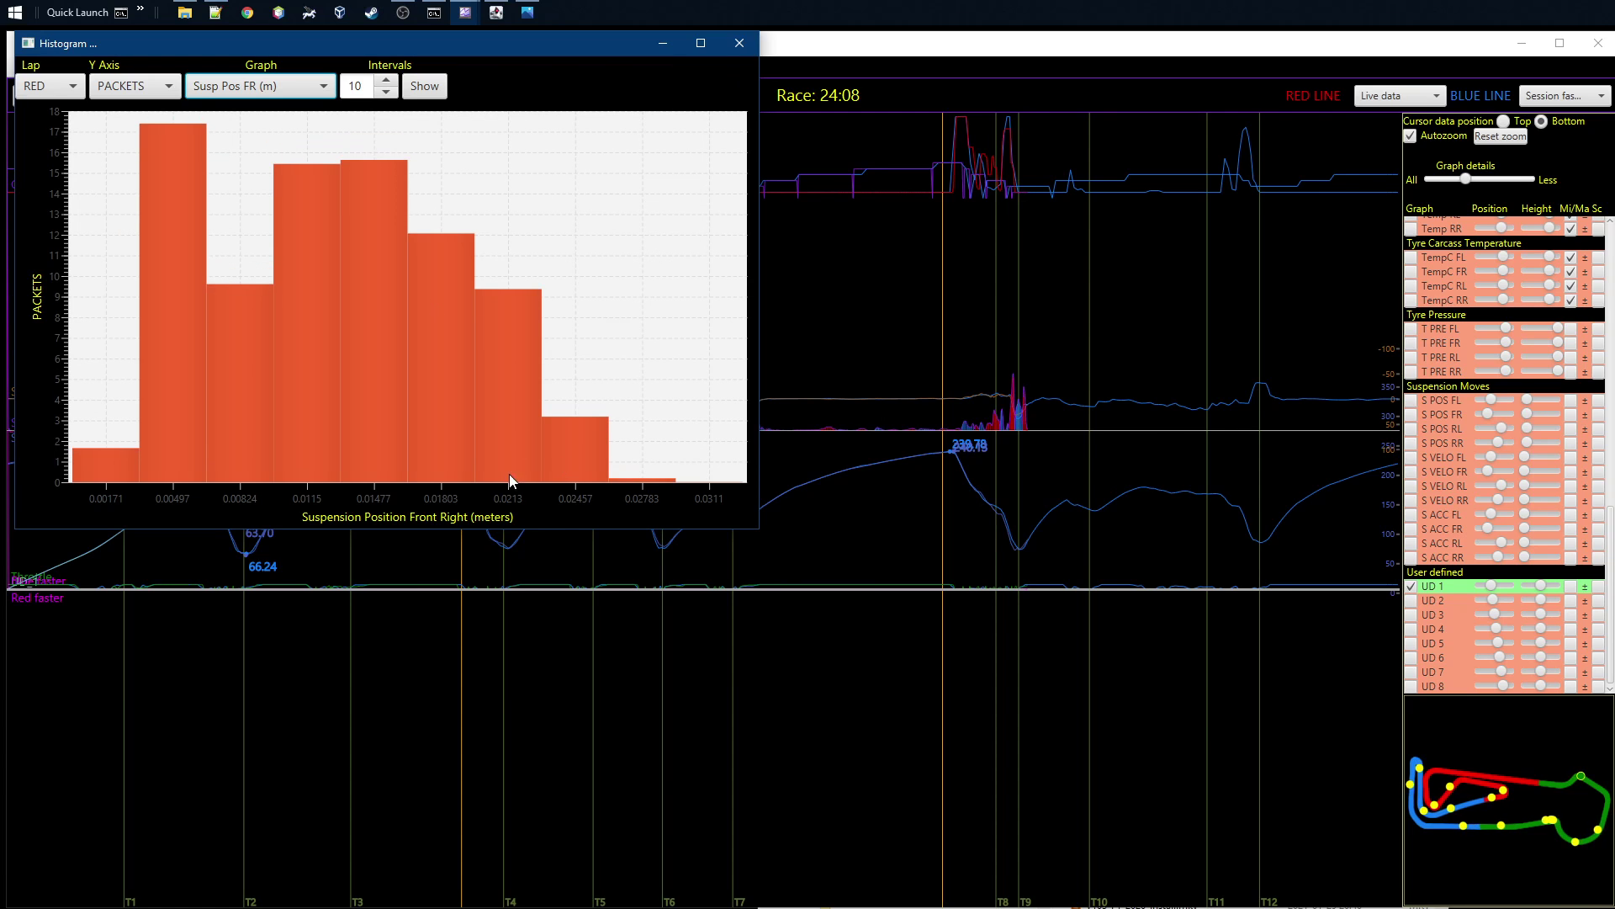
left_click_drag(593, 47, 1239, 593)
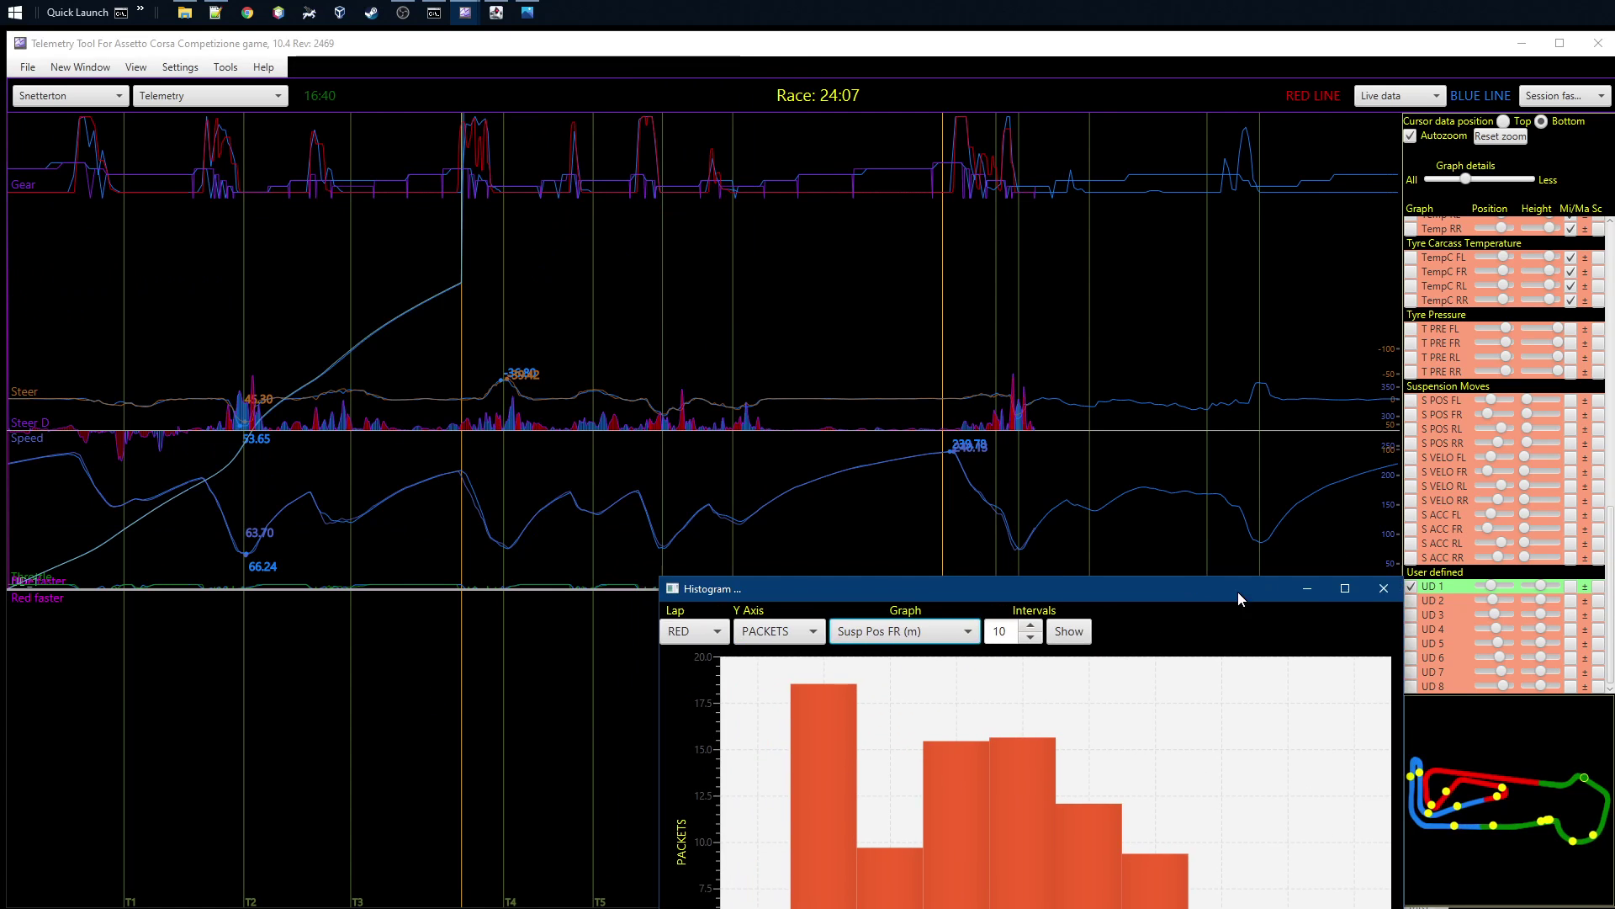
- Switch the main window to the Race timing view
left_click(199, 99)
left_click(195, 310)
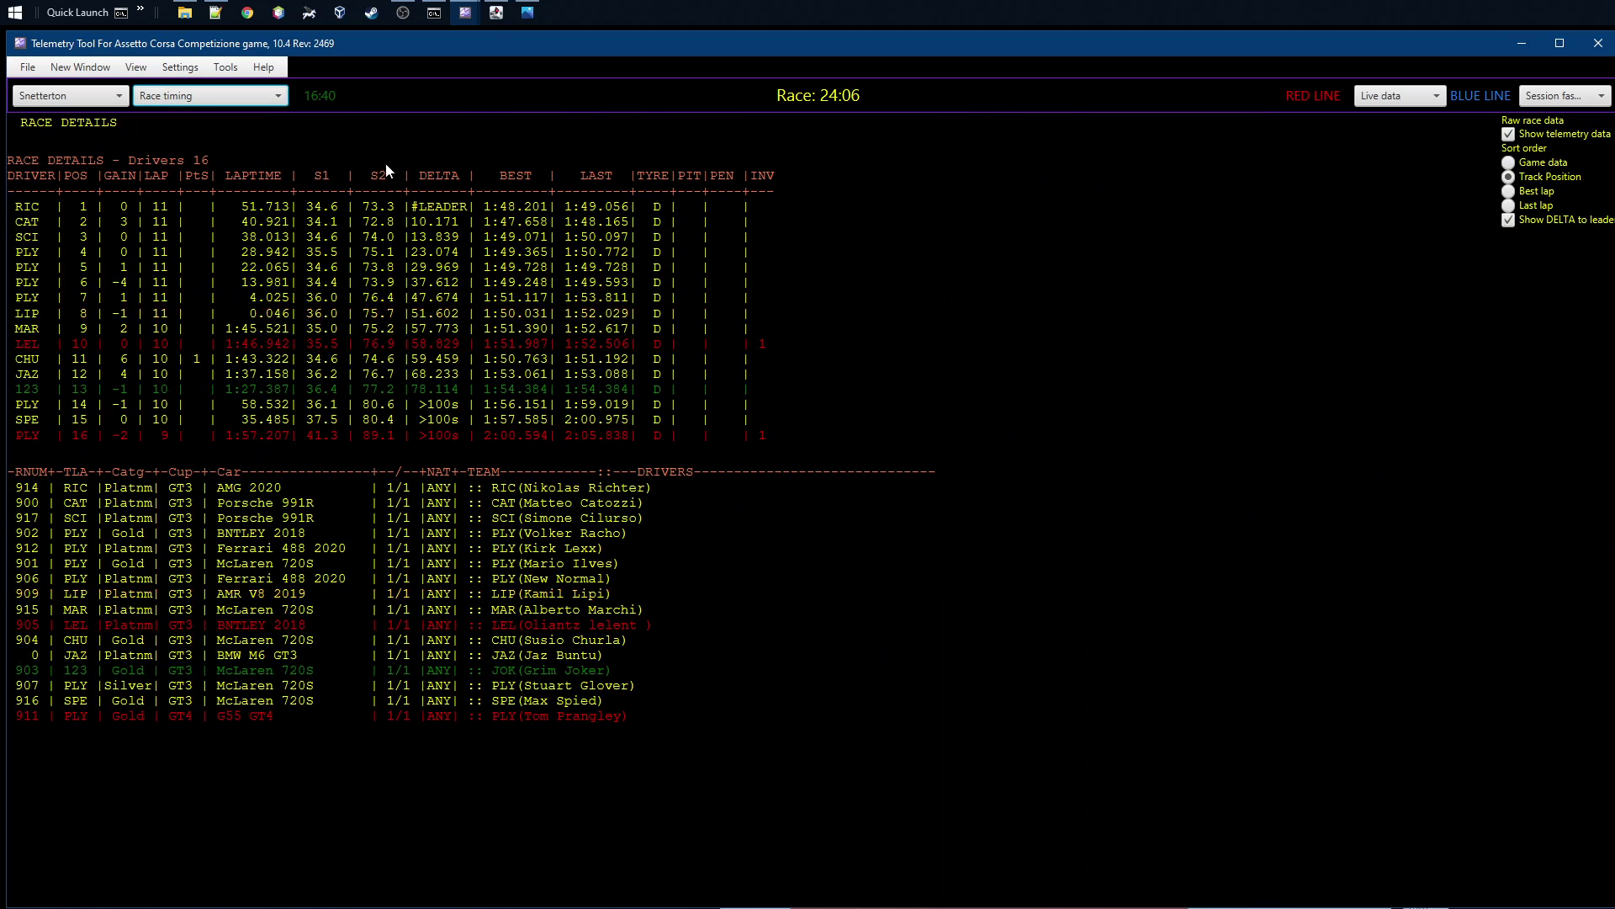